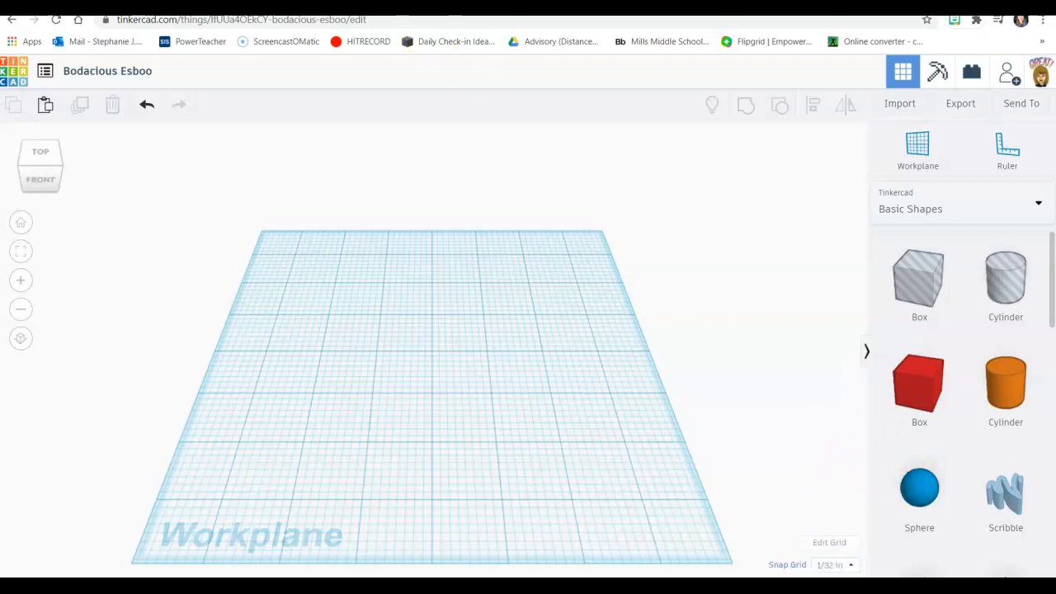
Undo the last grid change and rename the design as "pink first and last name keychain"
click(147, 104)
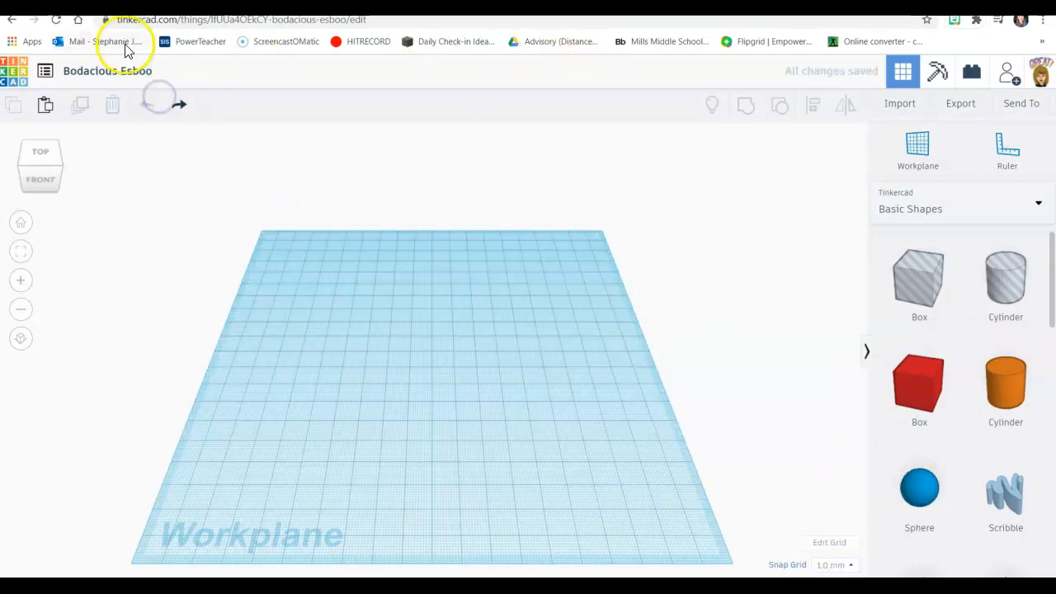
click(106, 72)
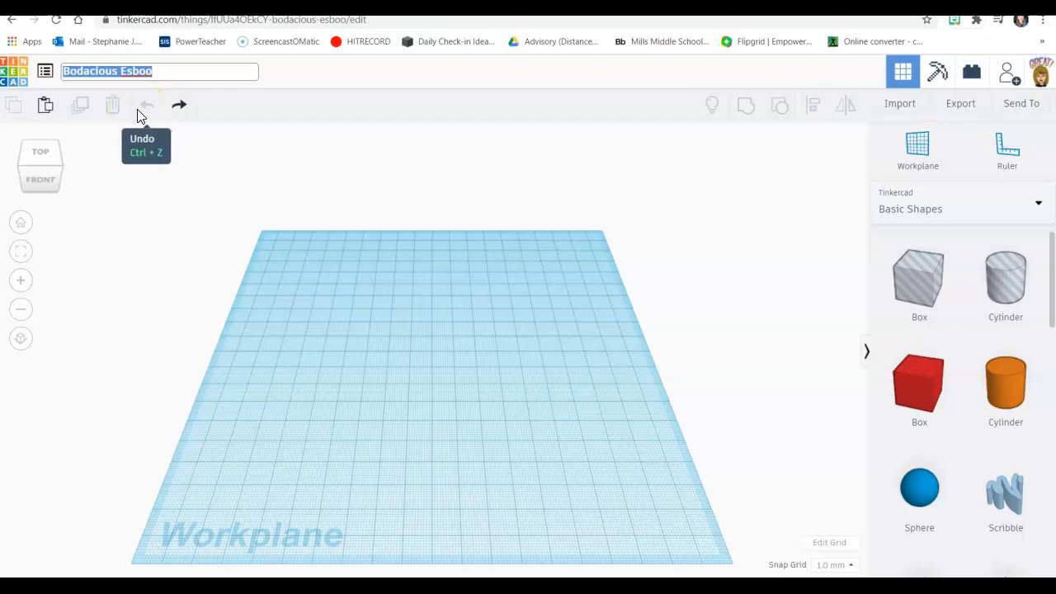
text(pl)
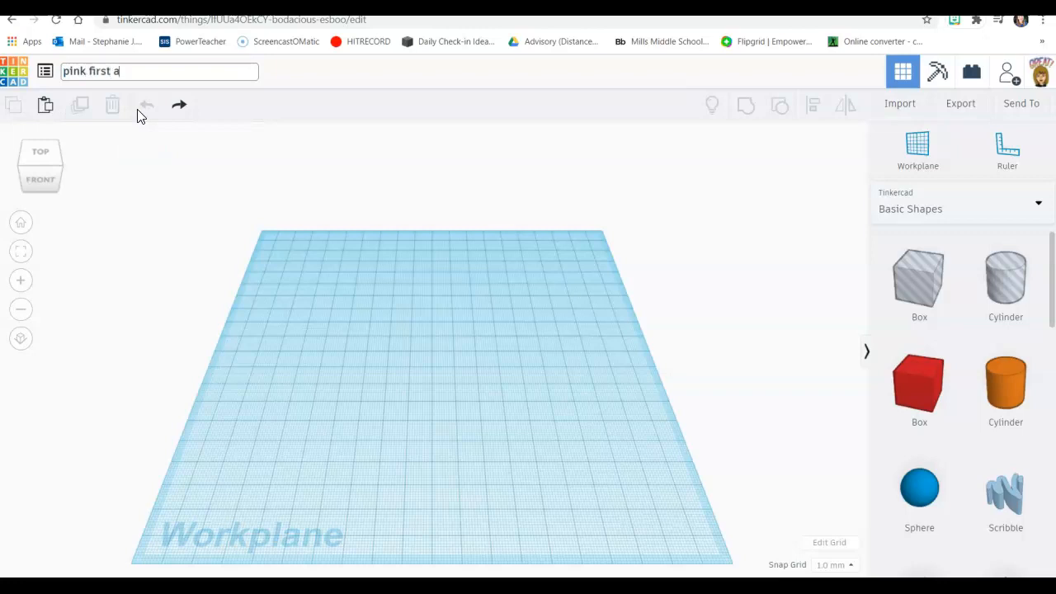
text(st name keychain)
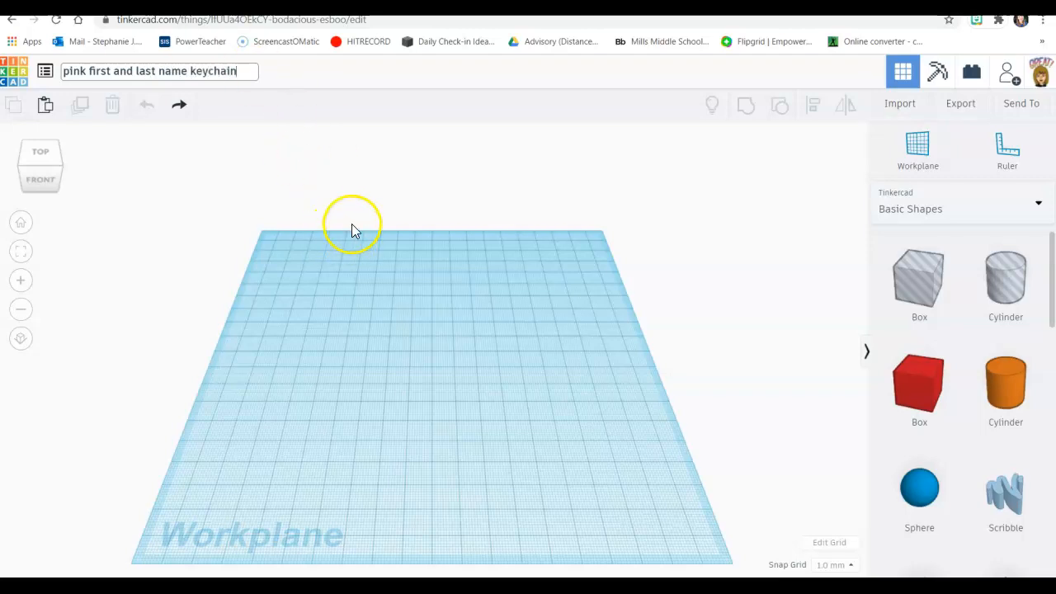
click(117, 276)
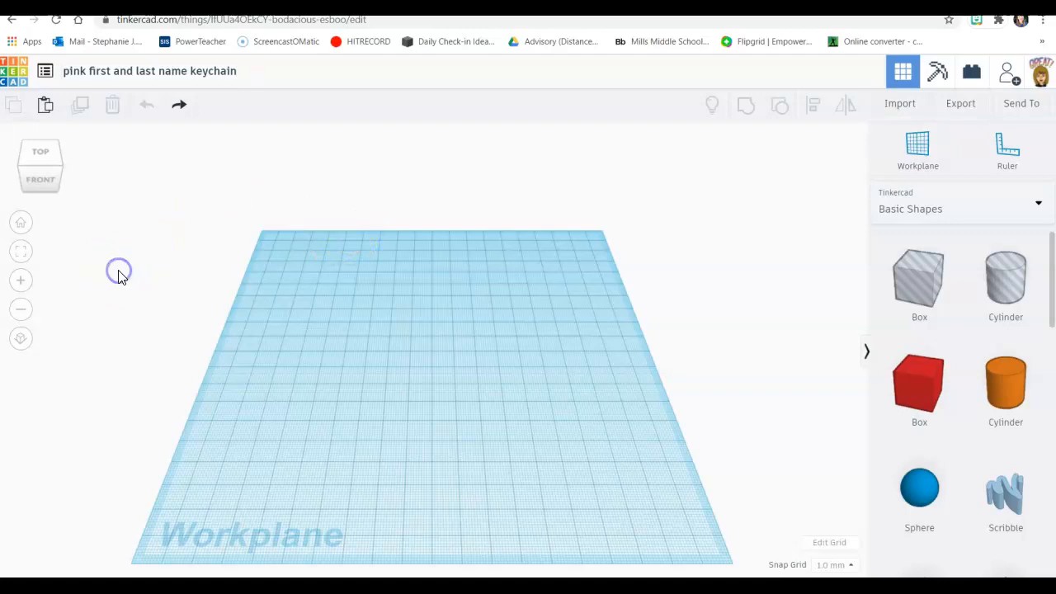
Switch the view to orthographic and examine the empty workplane from different angles and zoom levels
click(21, 341)
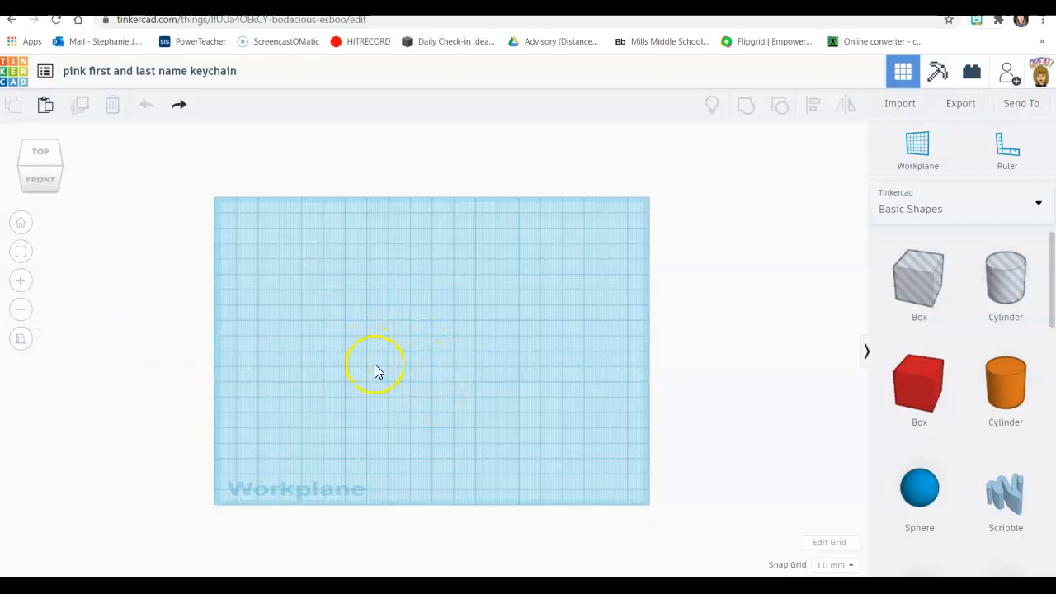
drag(363, 336, 339, 255)
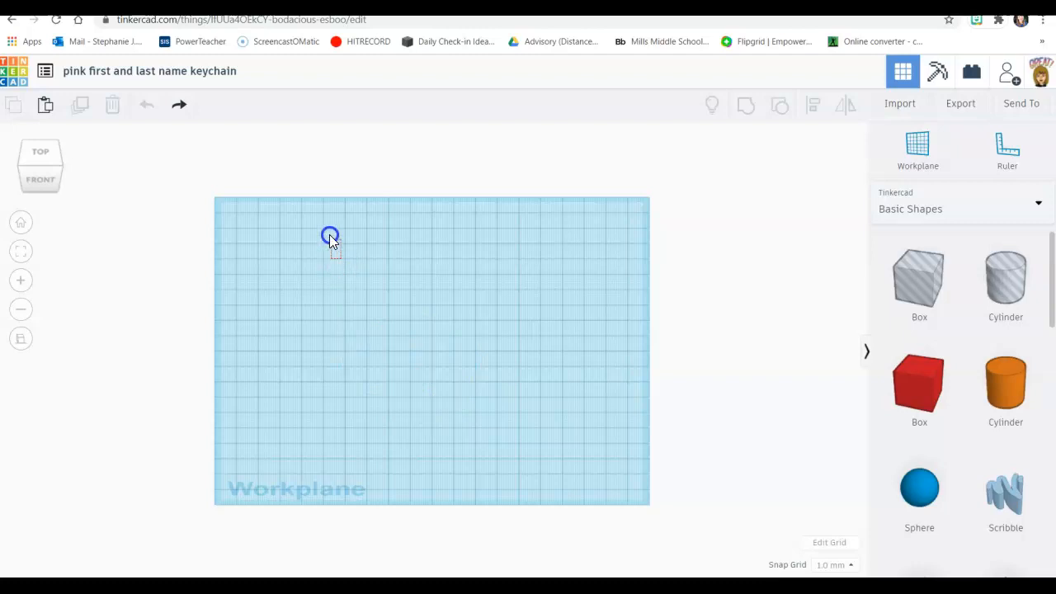
drag(419, 424, 372, 228)
right_drag(371, 227, 364, 195)
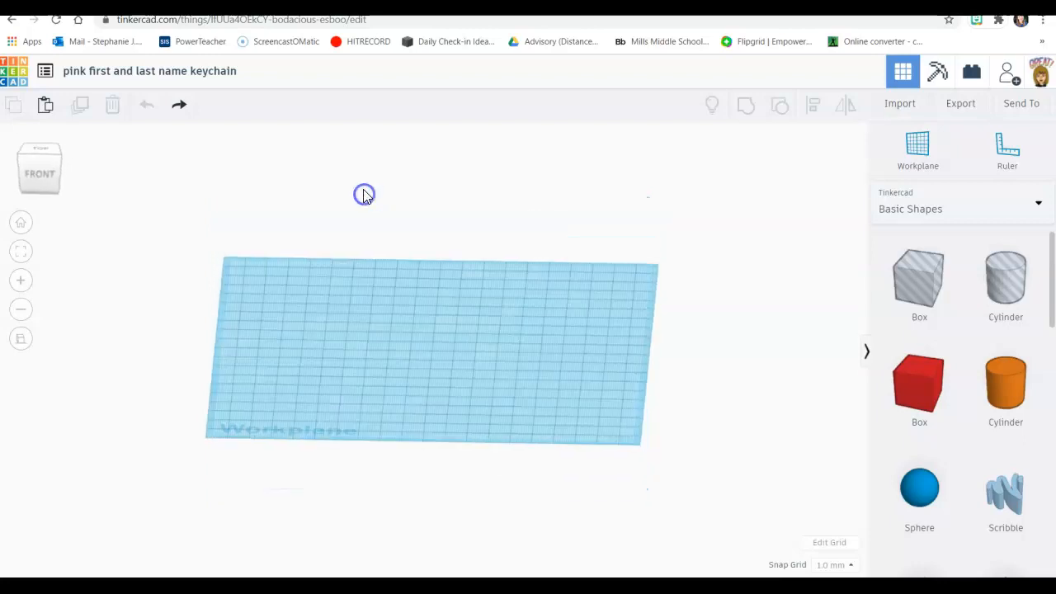
scroll(364, 195, up, 5)
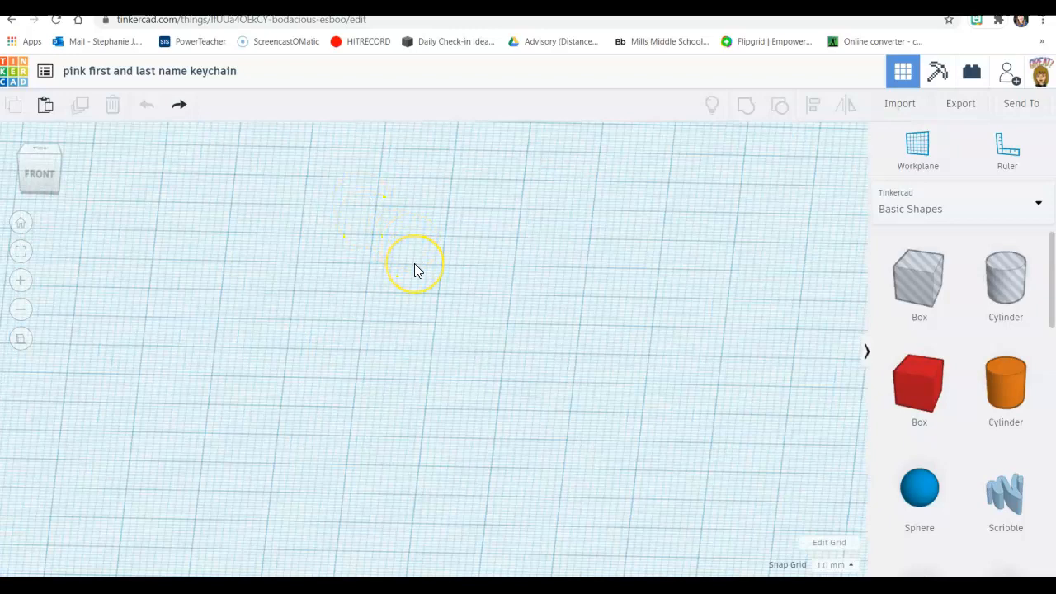
scroll(416, 268, down, 8)
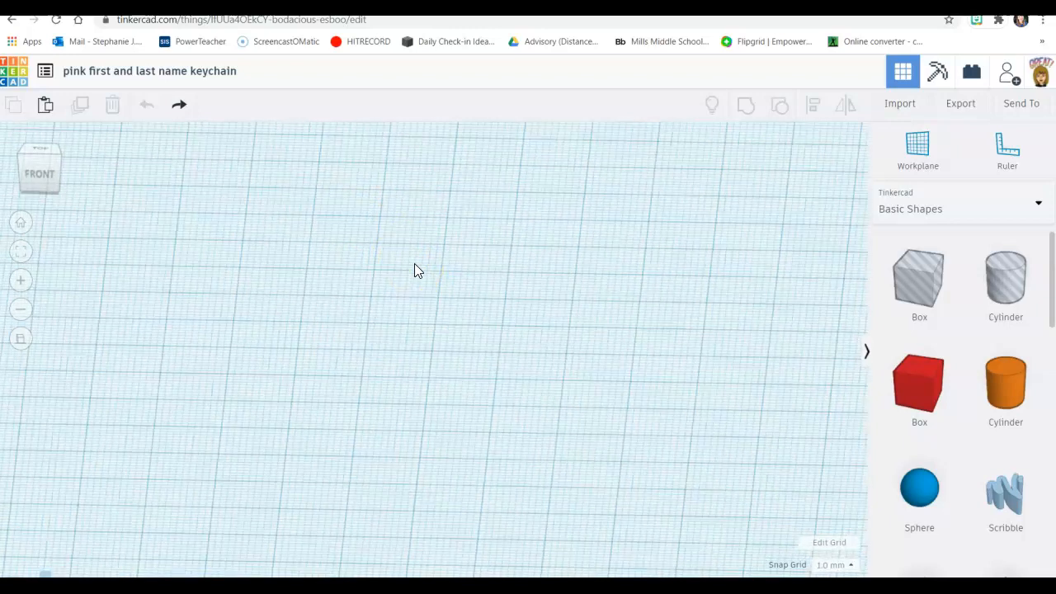
click(414, 265)
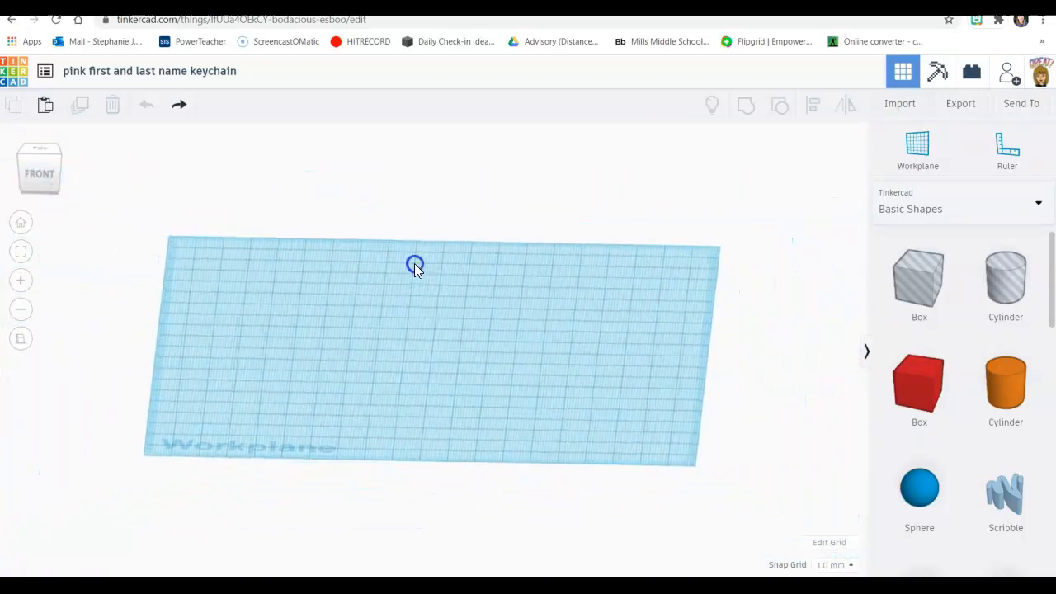
mouse_move(414, 263)
right_down()
mouse_move(405, 217)
mouse_move(415, 264)
right_up()
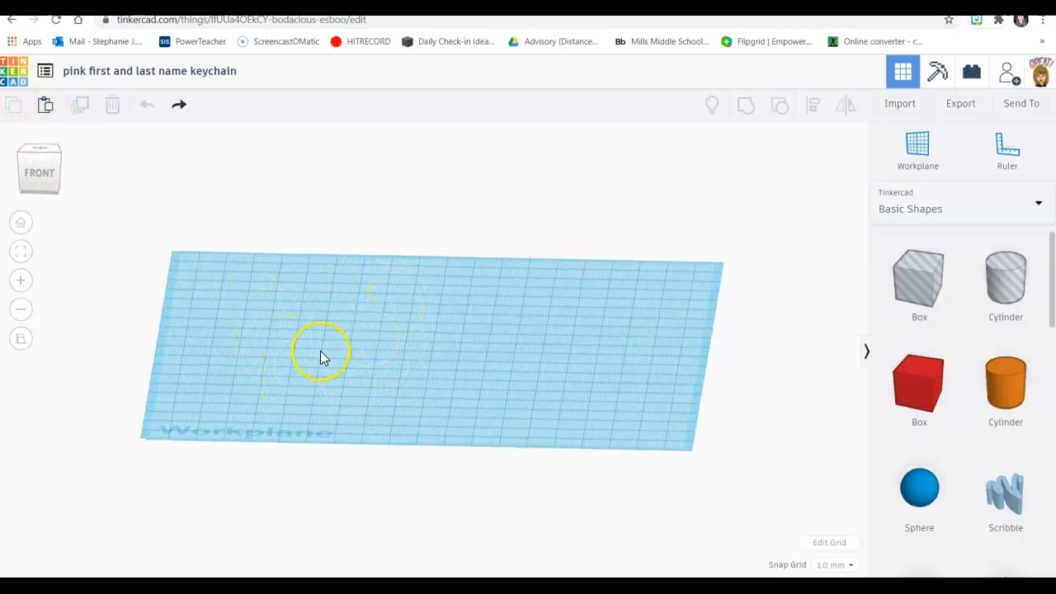
Place a solid red box near the middle of the workplane and stretch it to about 80 mm long
scroll(386, 343, up, 2)
right_drag(406, 337, 414, 360)
mouse_move(924, 377)
mouse_down()
mouse_move(370, 358)
mouse_move(517, 415)
mouse_move(649, 434)
mouse_move(622, 426)
mouse_up()
Change the workplane grid units from millimeters to inches and update the grid
click(851, 566)
click(850, 566)
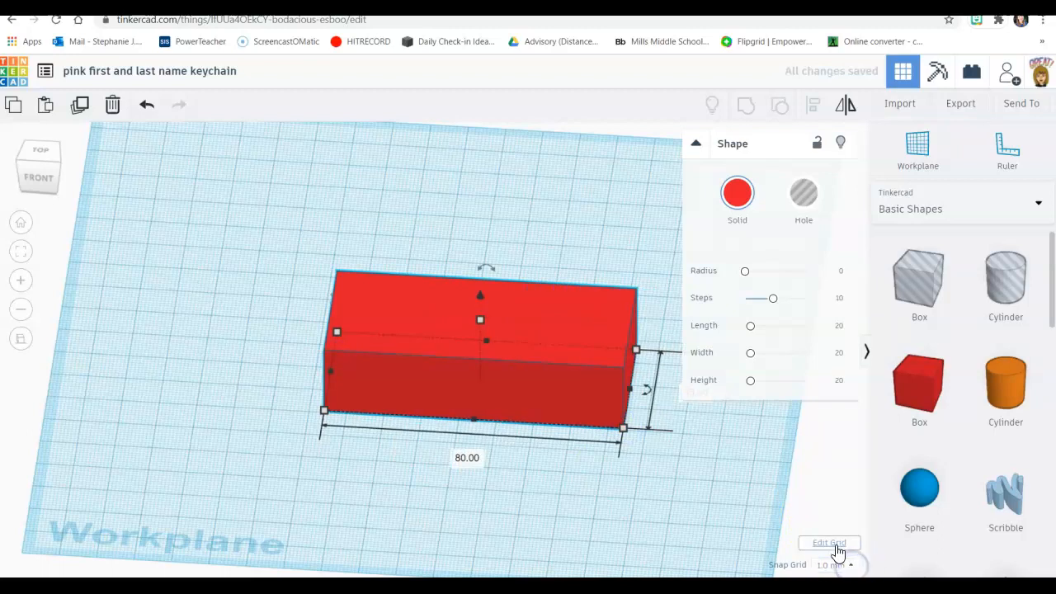
click(835, 544)
click(486, 275)
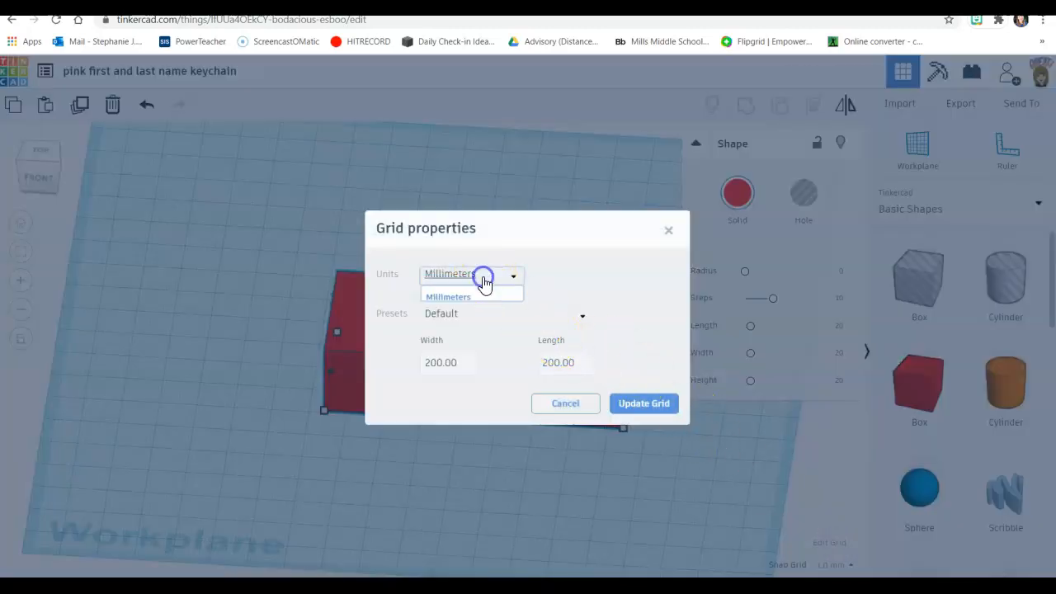
click(466, 319)
click(644, 403)
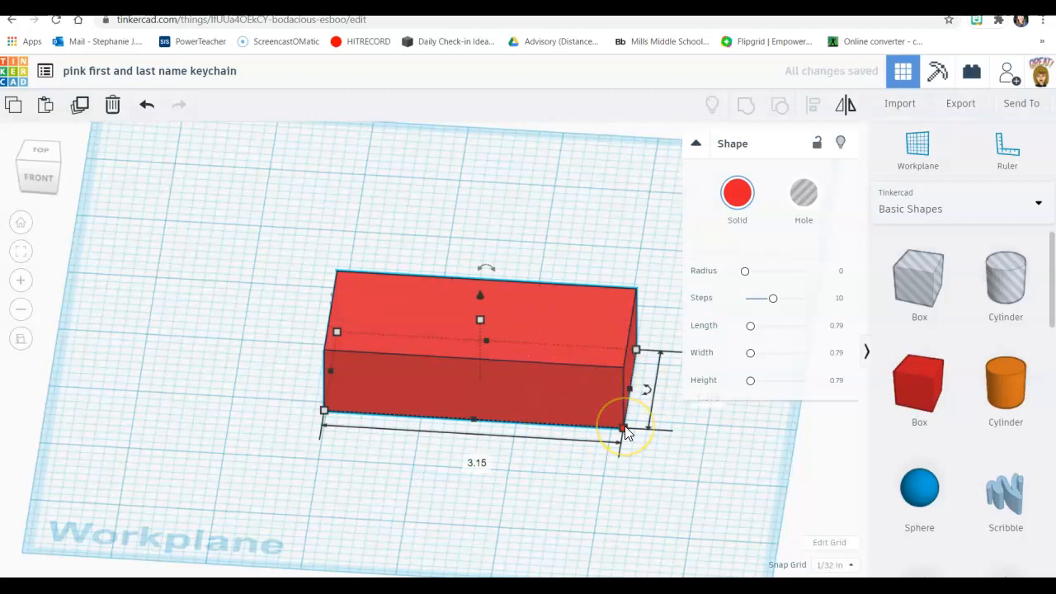
Set the red box's length to 3 in and its width to 1¼ in
click(468, 462)
text(3)
key(Return)
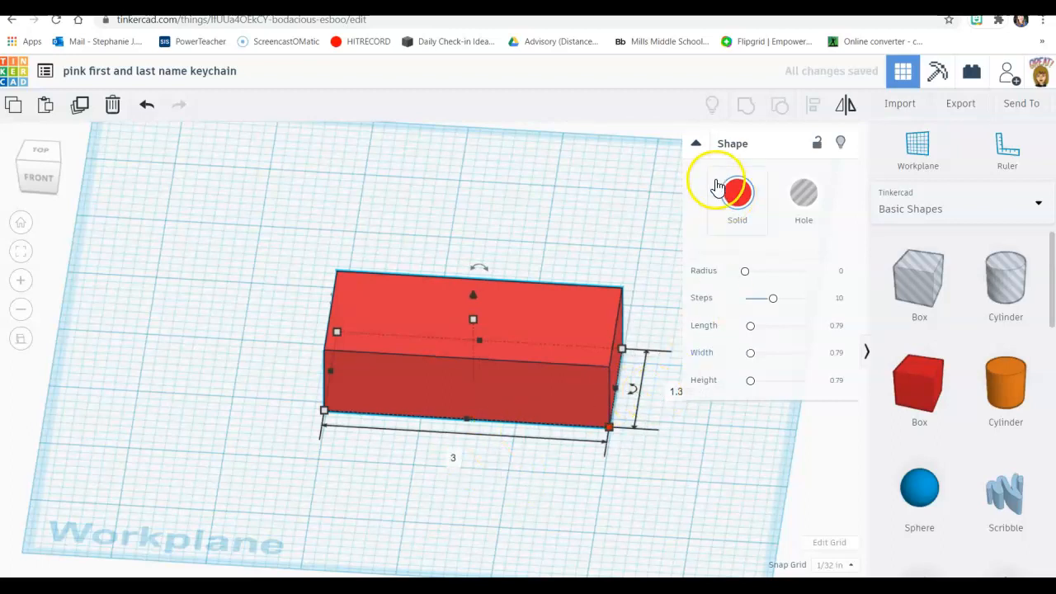
click(696, 143)
click(681, 393)
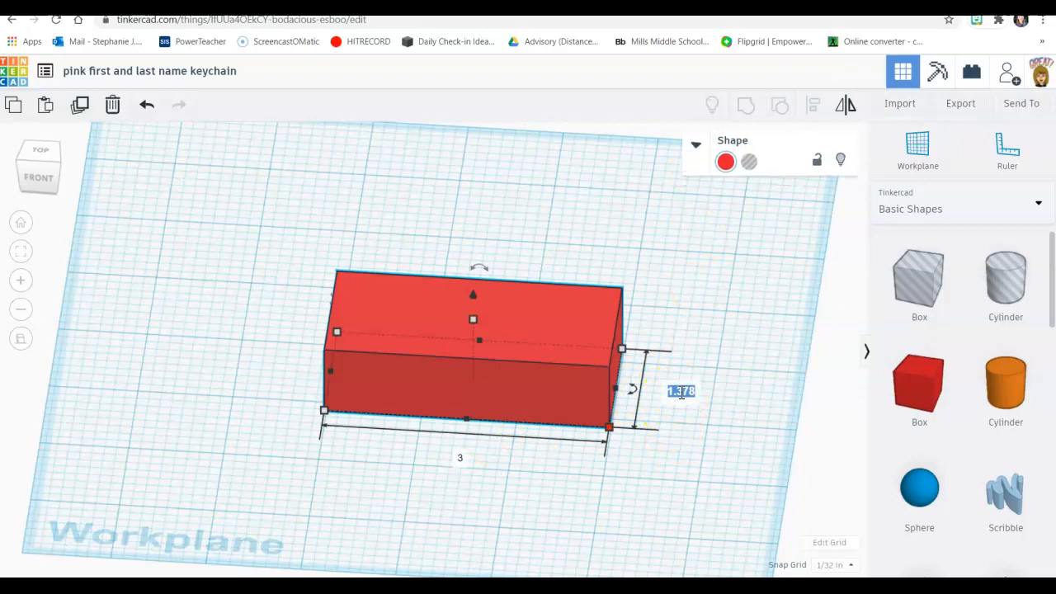
key(BackSpace)
key(Return)
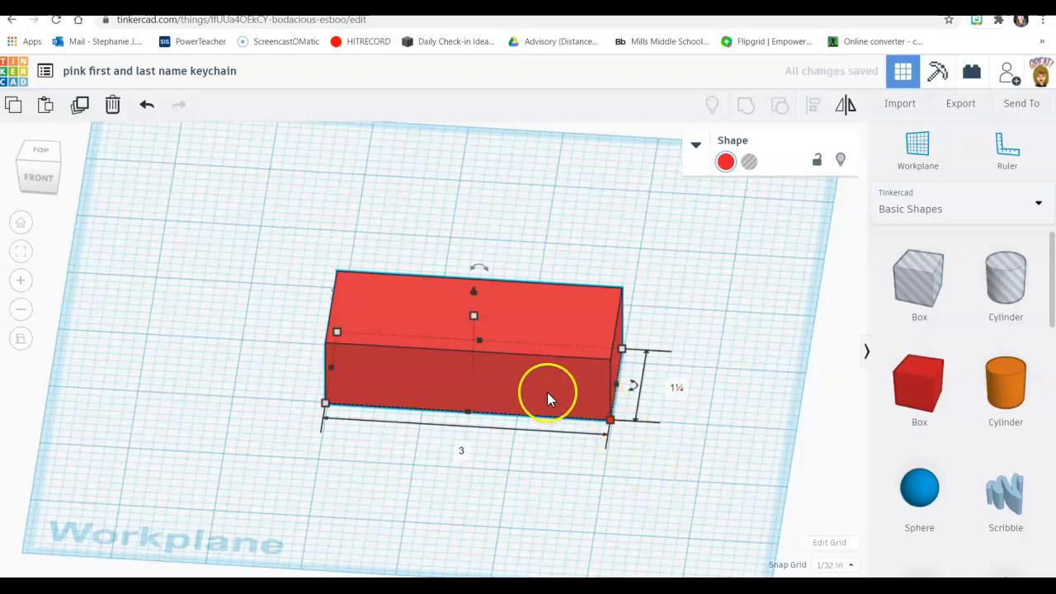
Set the red box's height to .25 in
mouse_move(477, 319)
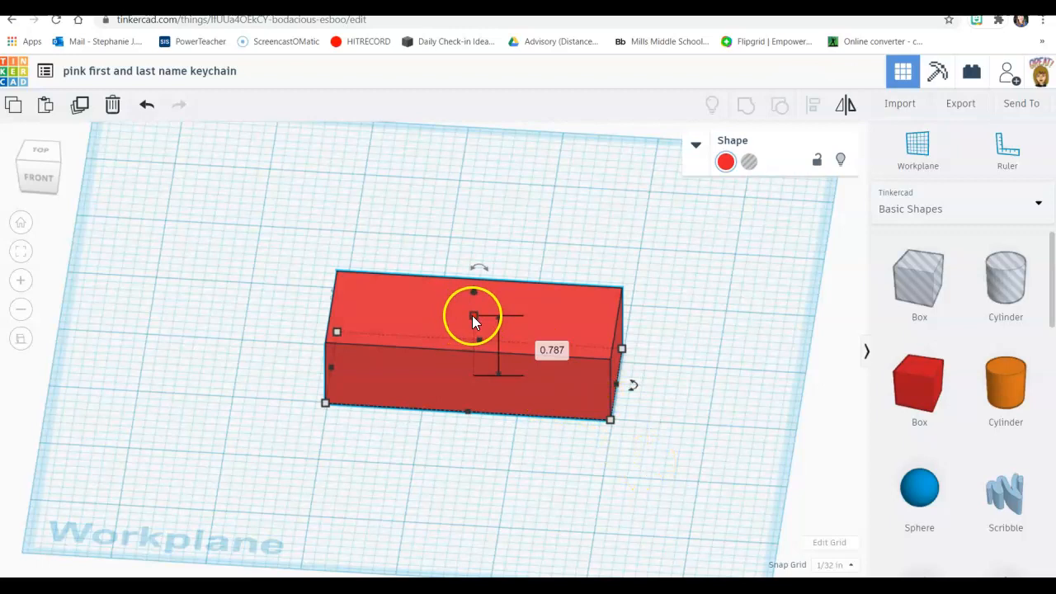
click(472, 318)
click(538, 346)
key(BackSpace)
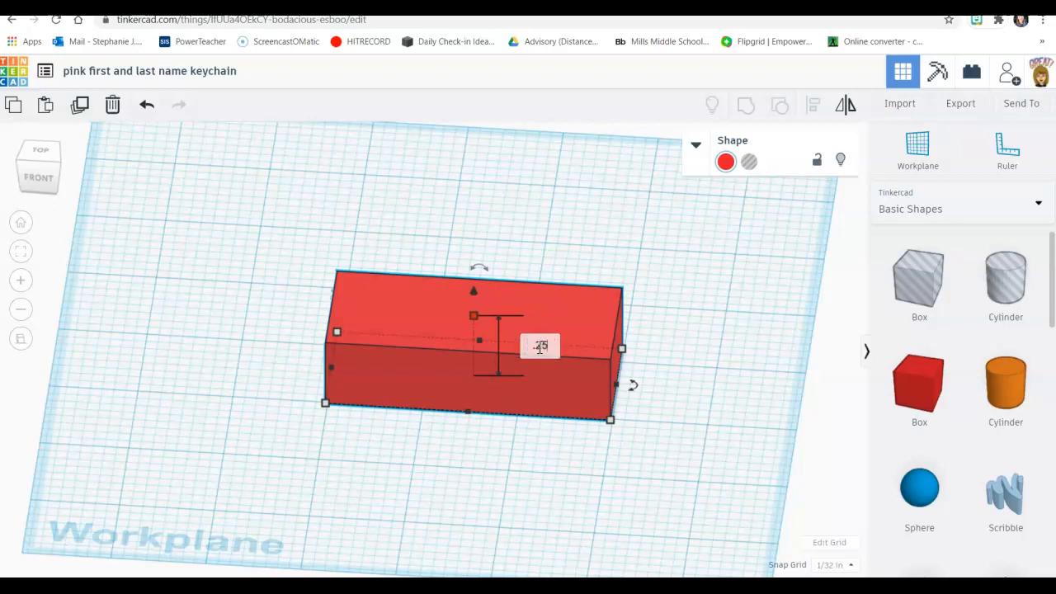
text(.25)
click(537, 463)
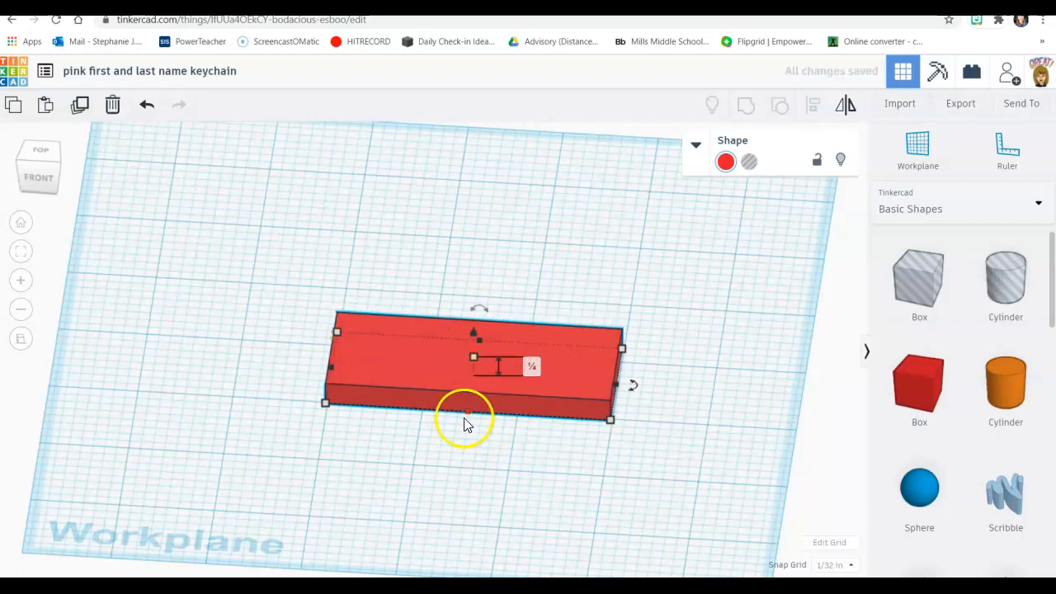
Copy and paste the red box, and place the copy behind the original, clear of it
click(523, 422)
mouse_move(681, 365)
right_down()
mouse_move(677, 438)
mouse_move(687, 381)
right_up()
click(527, 392)
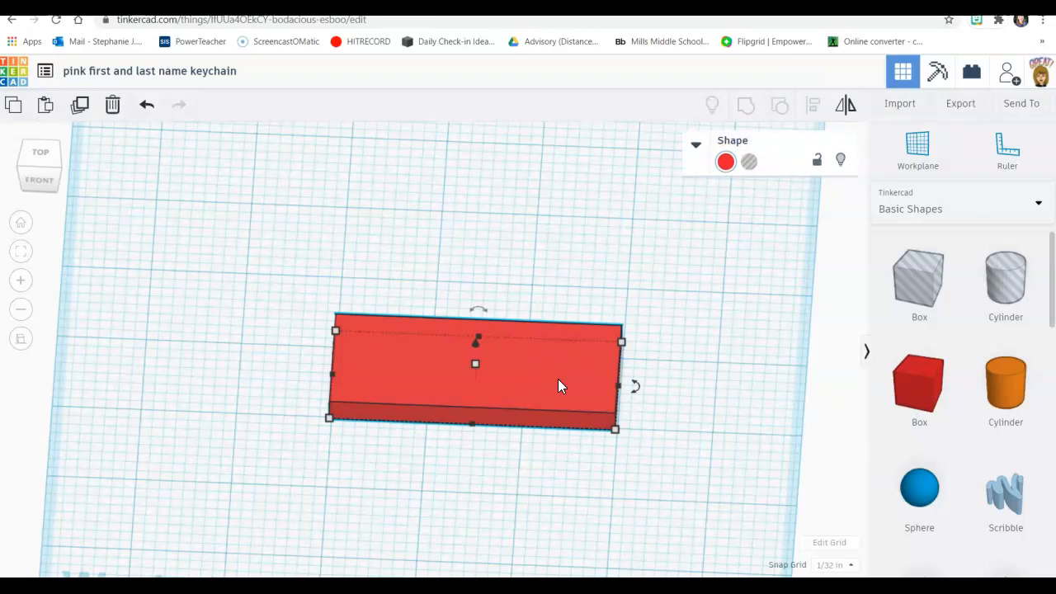
key(ctrl+v)
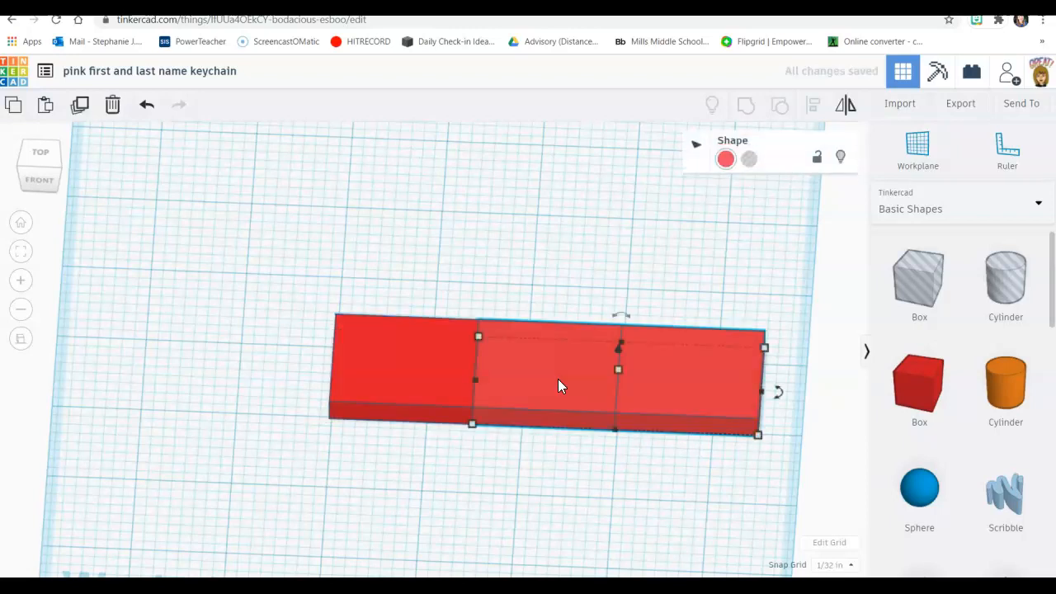
drag(677, 348, 701, 251)
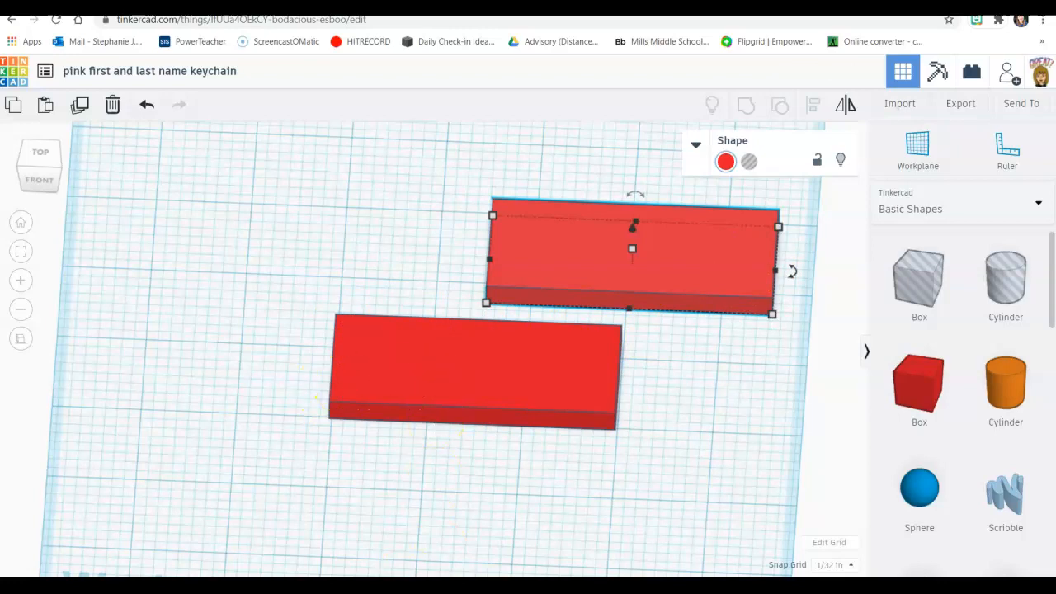
Search the computer for the Calculator app and switch to it
mouse_move(107, 561)
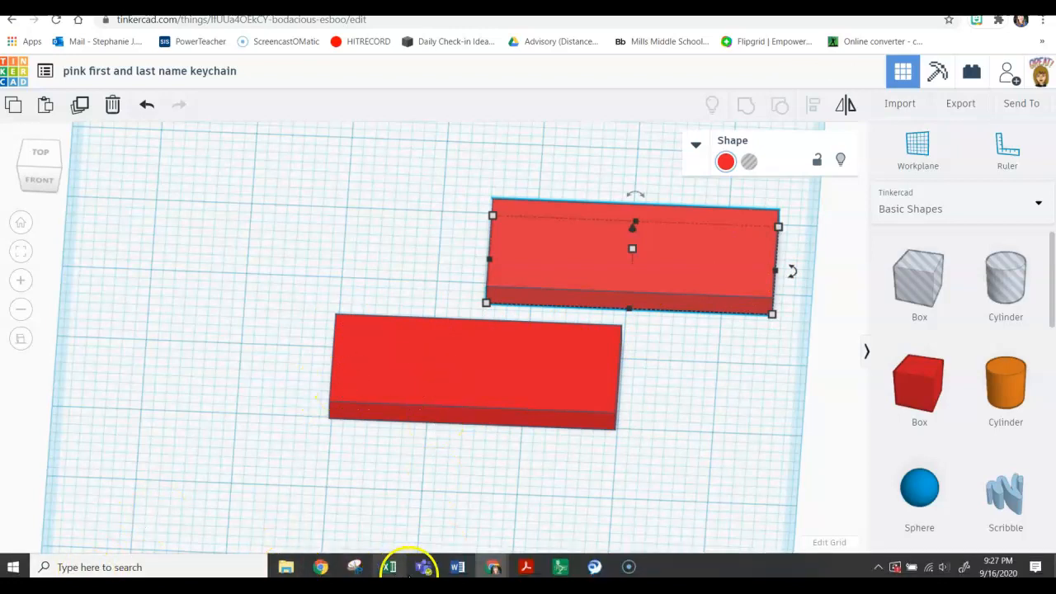
click(135, 566)
text(c)
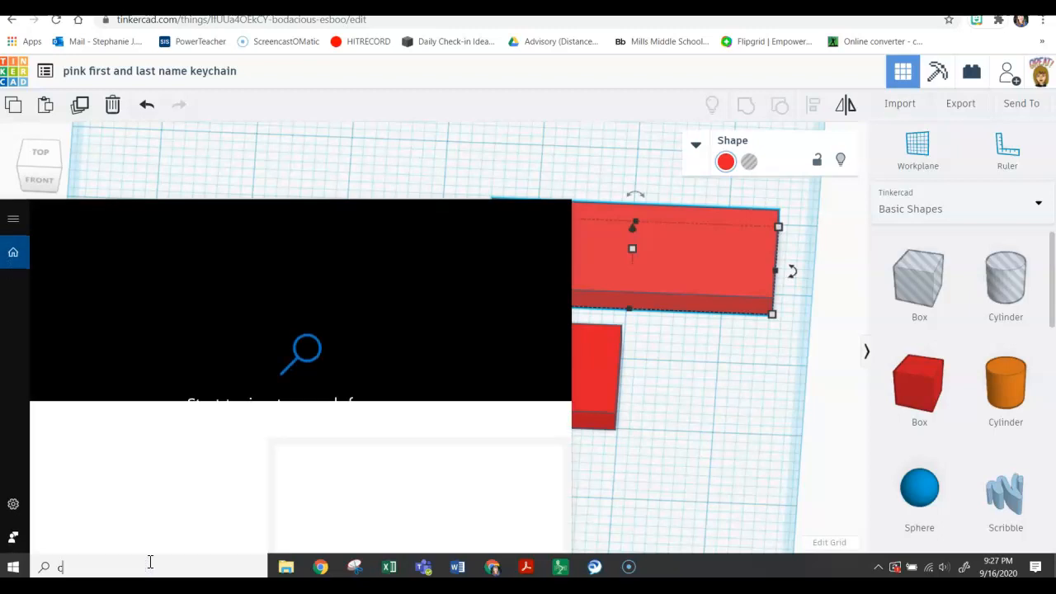
text(al)
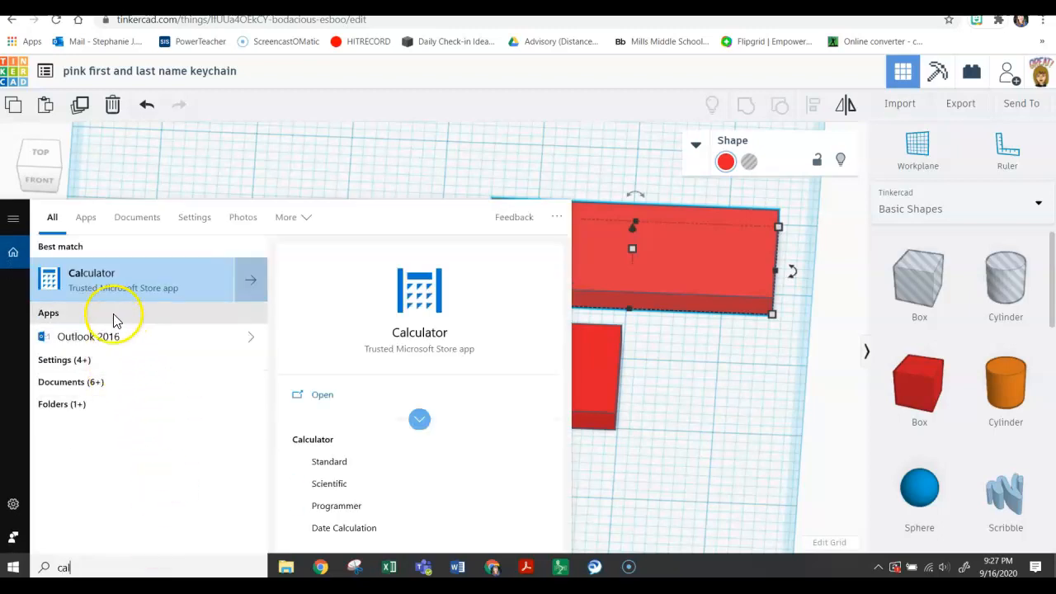
click(115, 280)
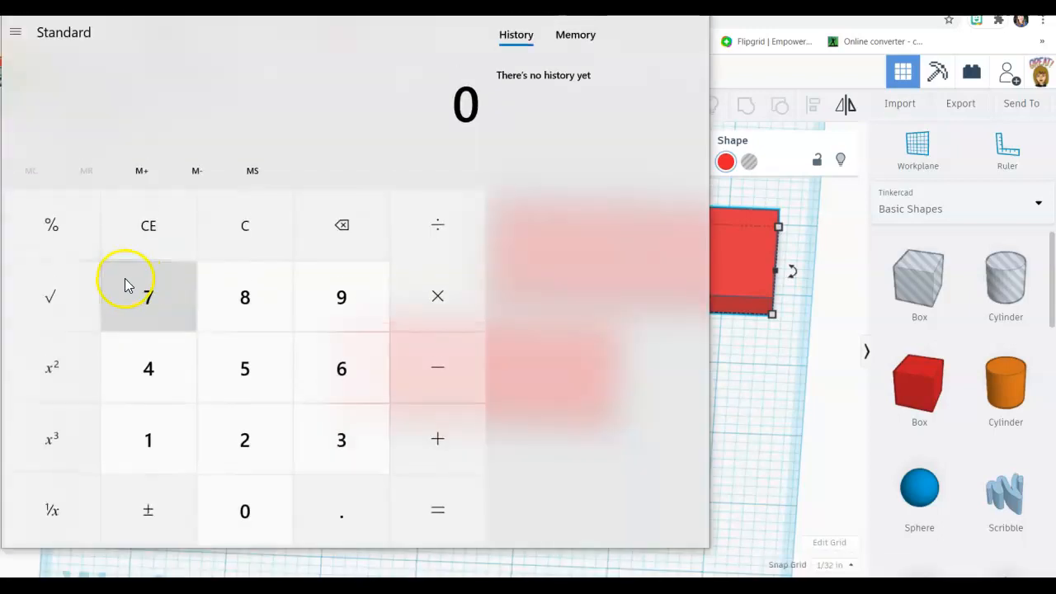
Calculate 1.25 minus 0.25 minus 0.25 for the inner box's width, and return to the Tinkercad design
click(153, 437)
click(315, 492)
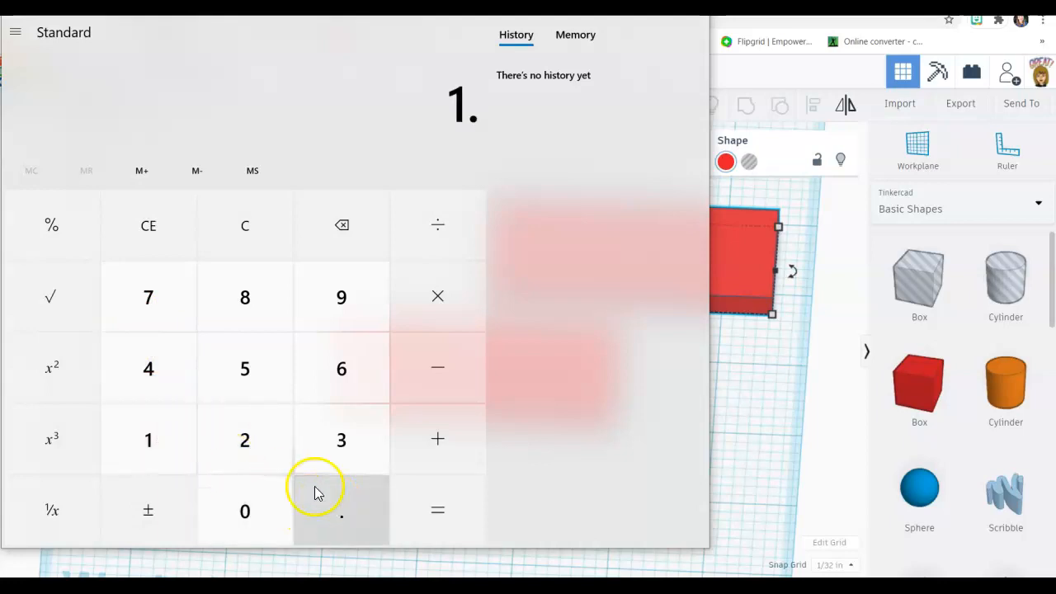
click(246, 440)
click(235, 393)
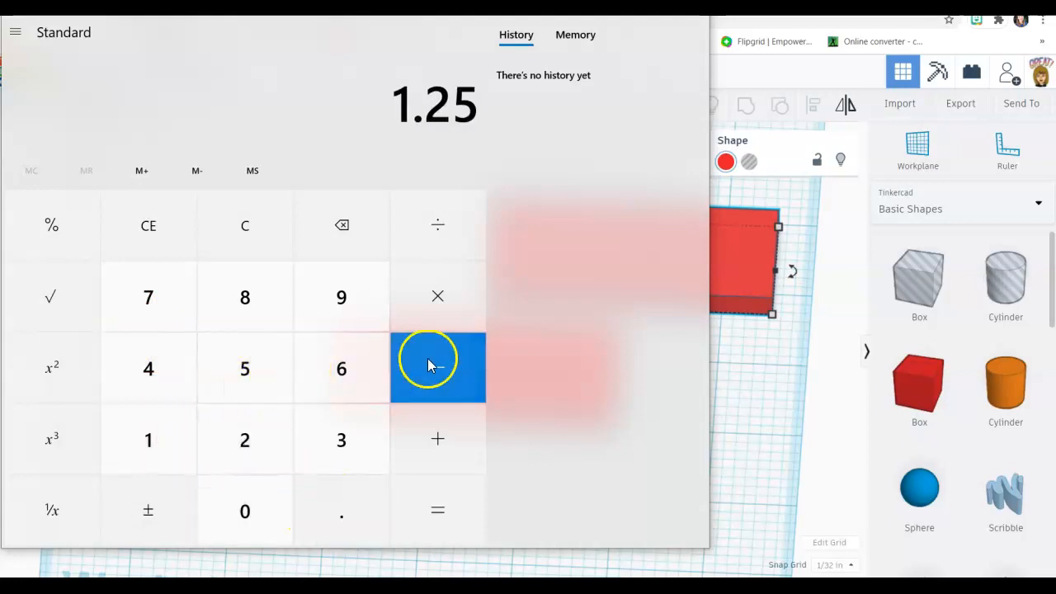
click(435, 365)
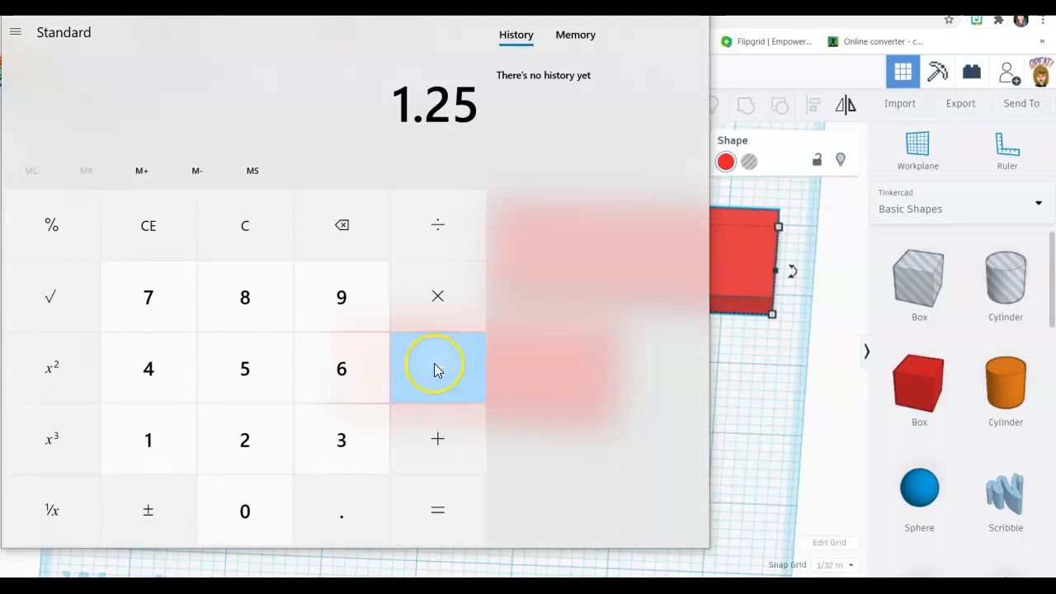
click(341, 509)
click(263, 438)
click(253, 389)
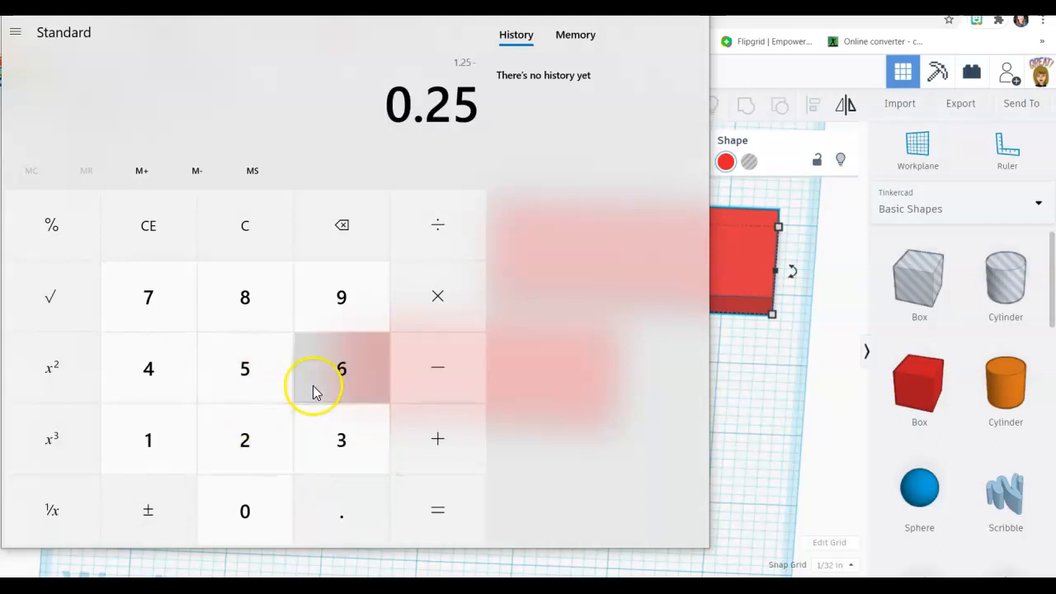
click(438, 377)
click(351, 505)
click(284, 450)
click(255, 393)
click(417, 509)
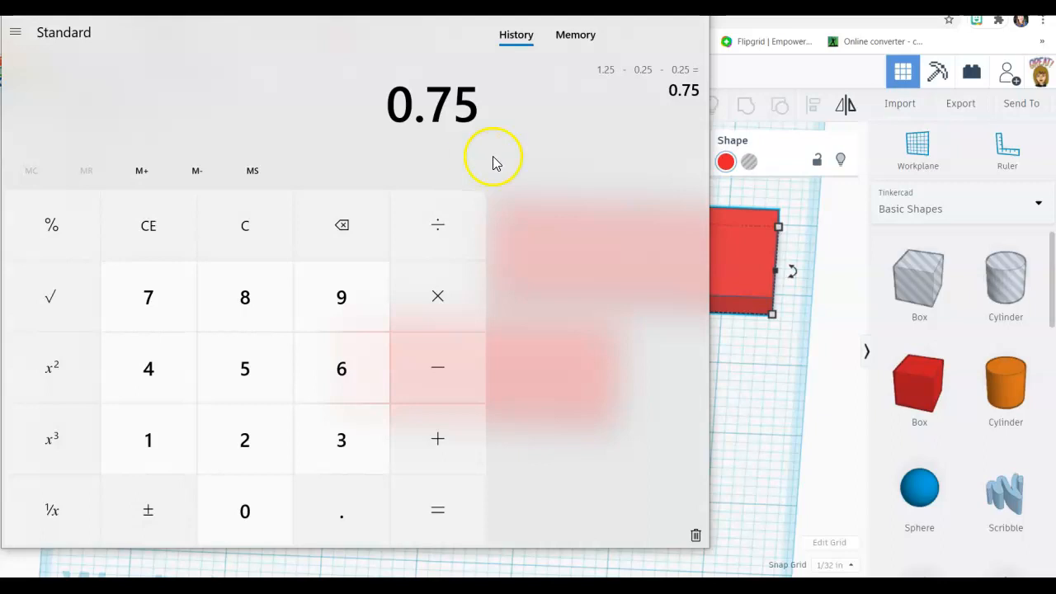
click(633, 9)
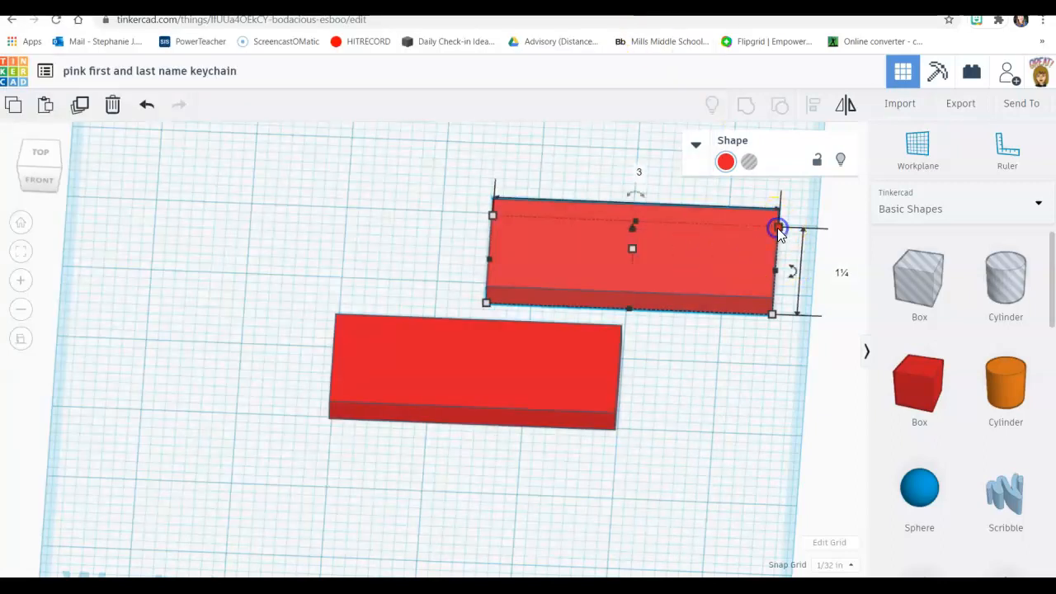
Resize the copied box behind the original to .75 in. wide and 2½ in. long
click(843, 277)
key(BackSpace)
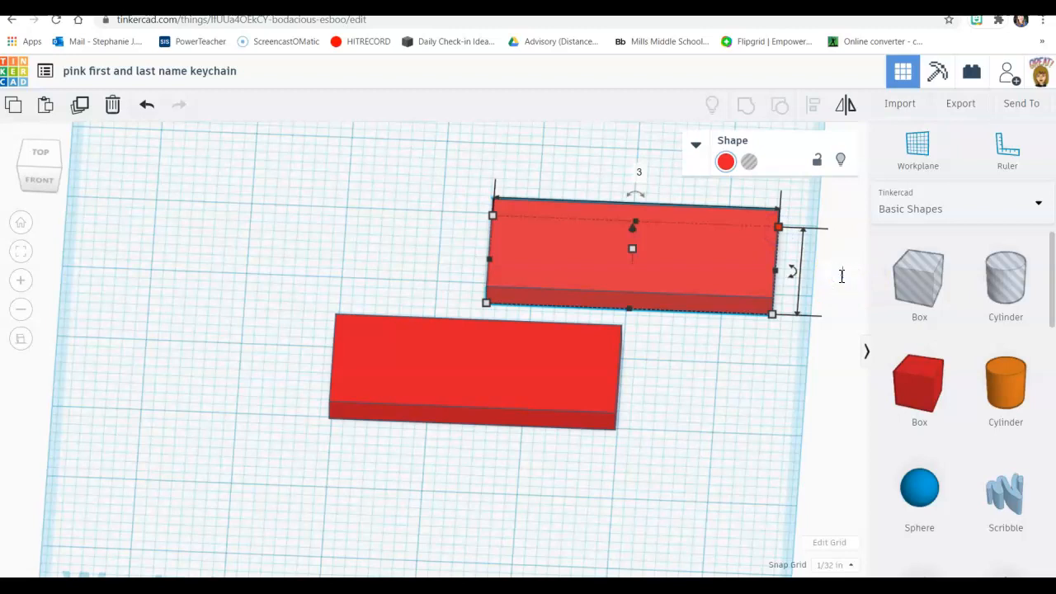
text(.75)
key(Return)
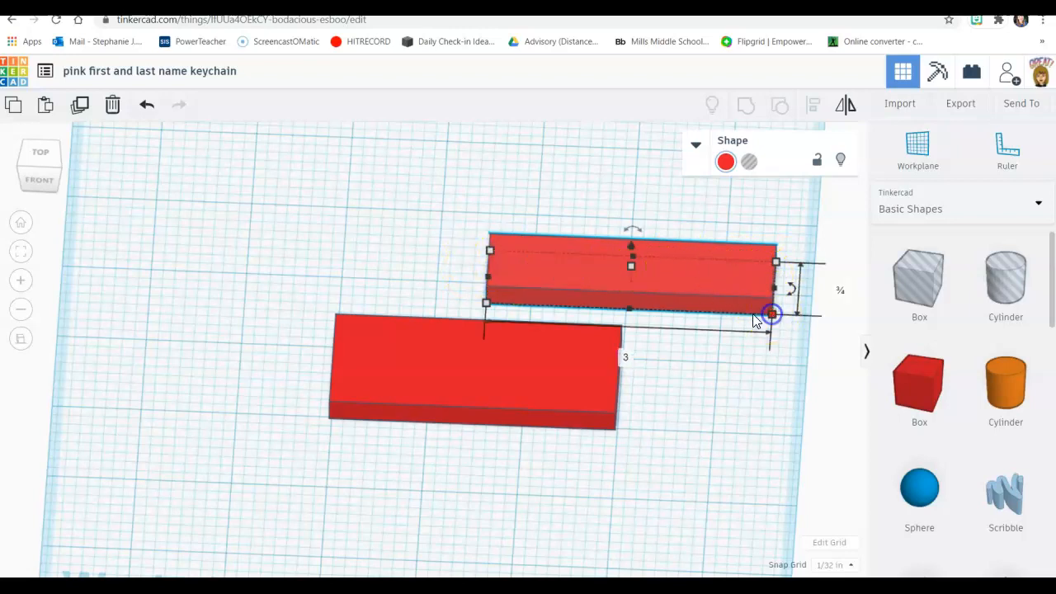
click(625, 356)
key(Return)
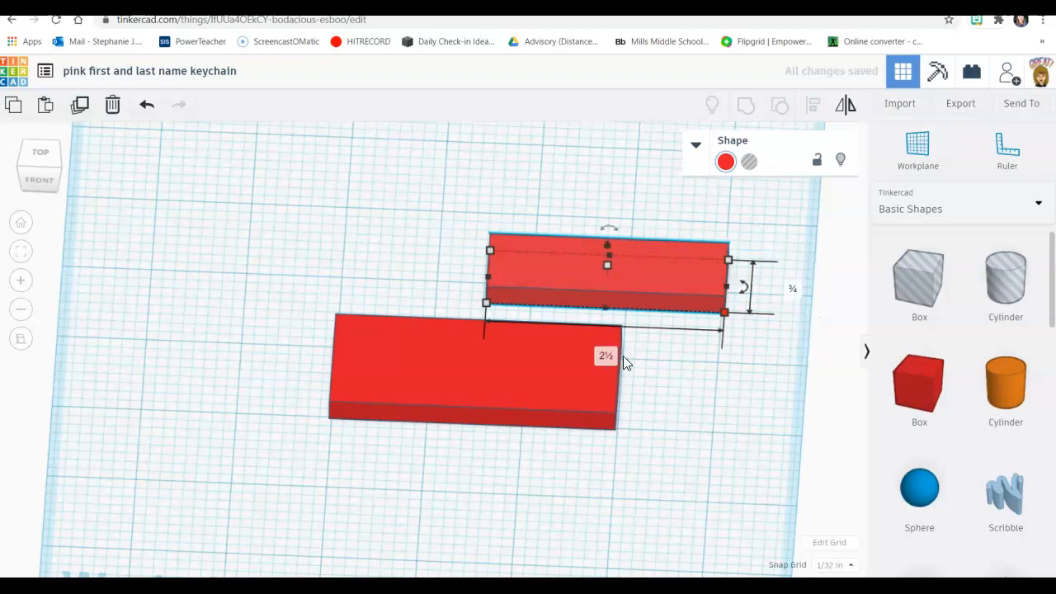
Turn the smaller box into a hole and move it over the middle of the large red box
click(751, 162)
right_drag(703, 372, 688, 427)
drag(616, 250, 486, 381)
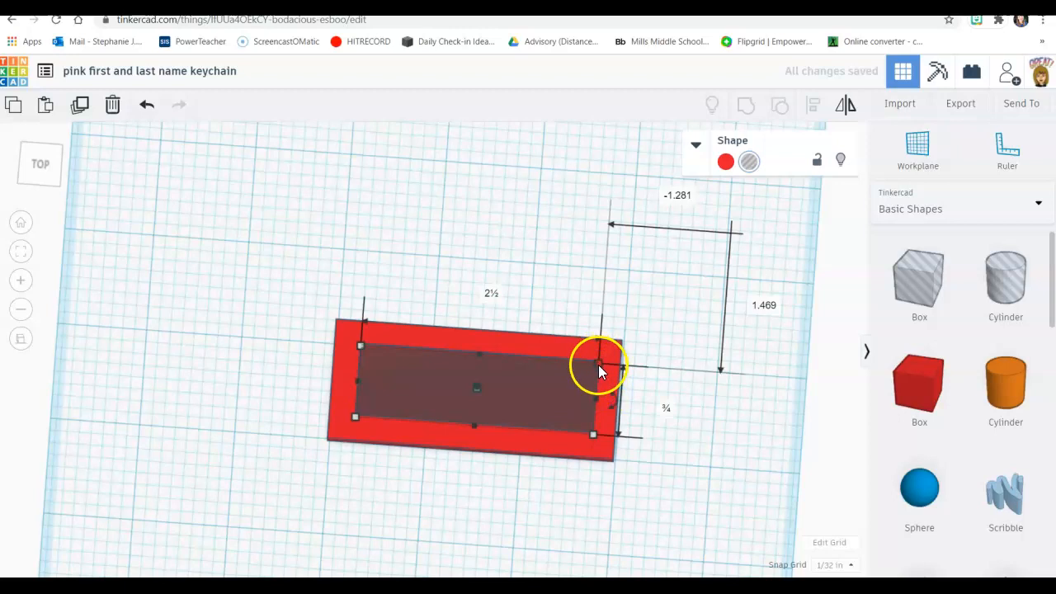
Set the hole's width to .8 in. and its length to 2.6 in
click(665, 406)
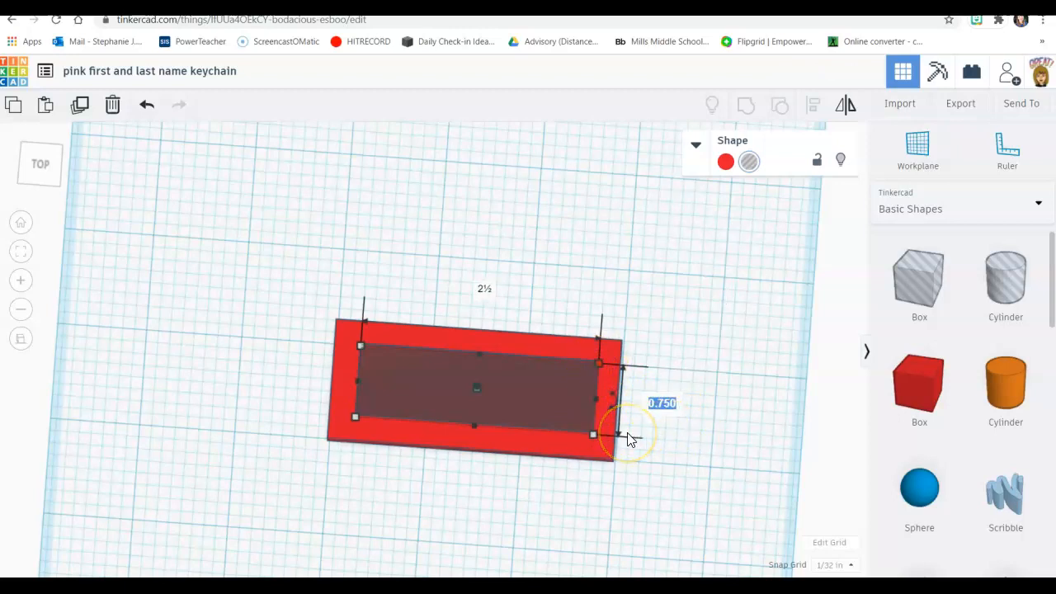
text(.8)
key(Return)
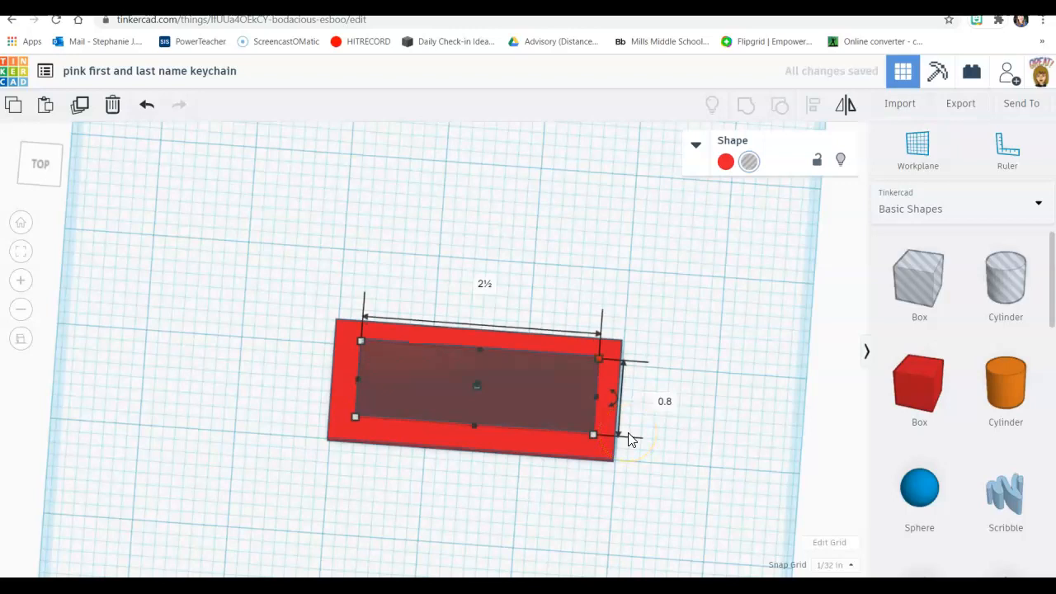
click(485, 282)
key(Return)
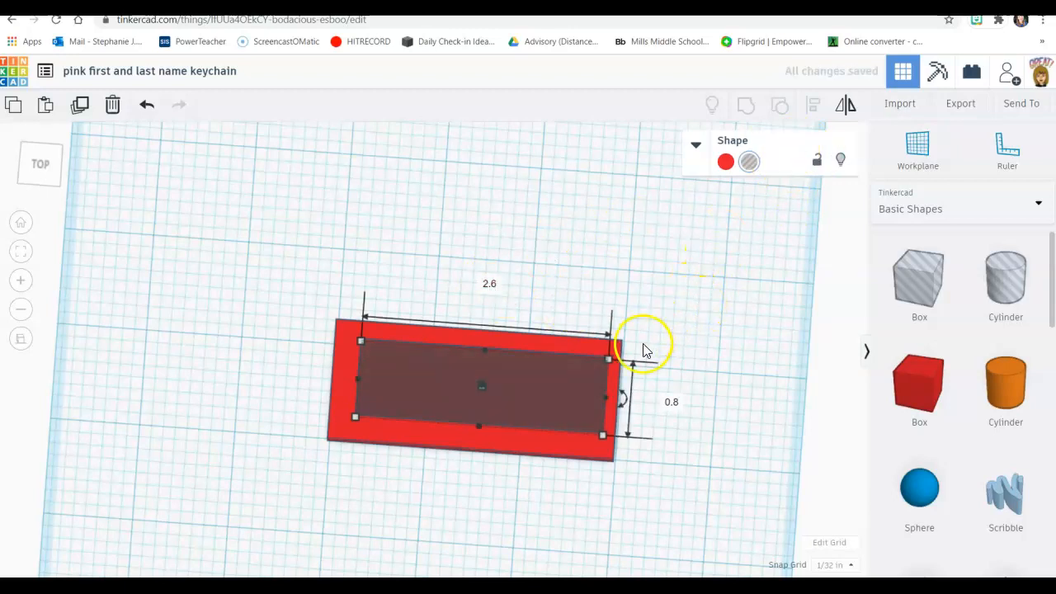
Align the hole and the red box on their centers in both horizontal directions
drag(501, 398, 489, 380)
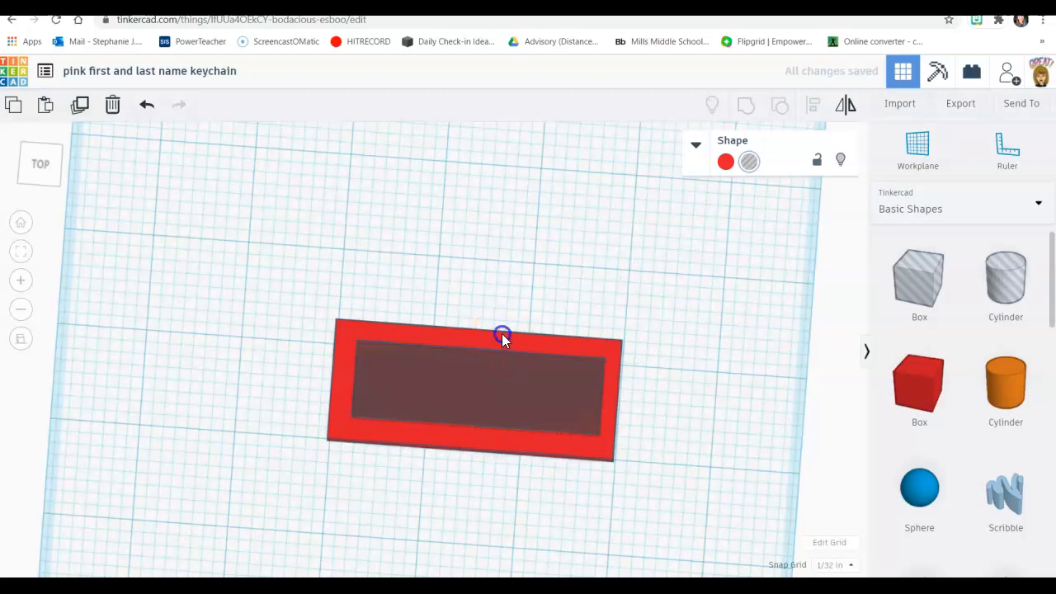
shift+click(502, 334)
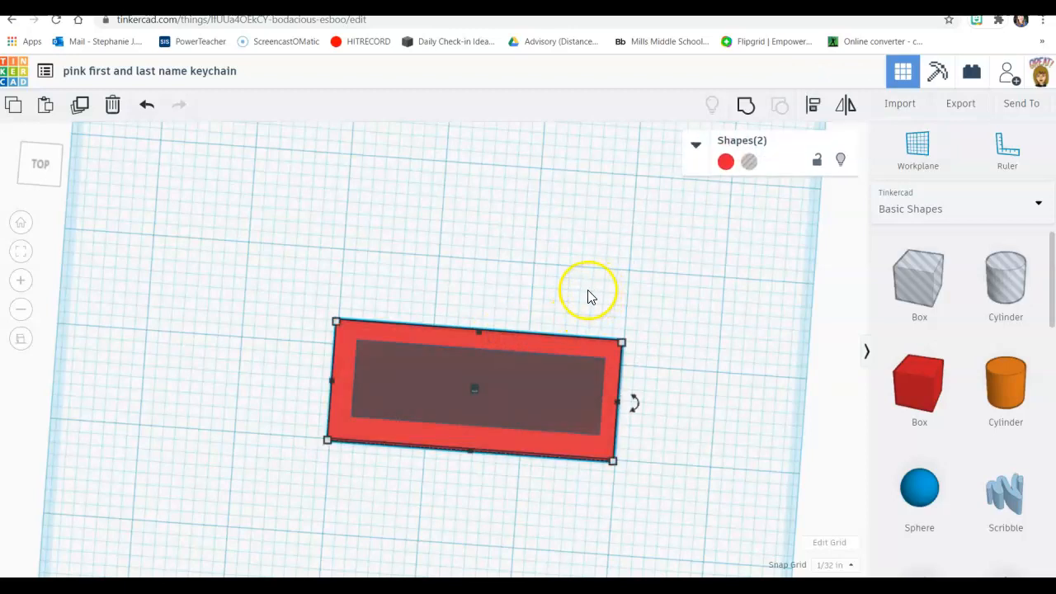
click(815, 107)
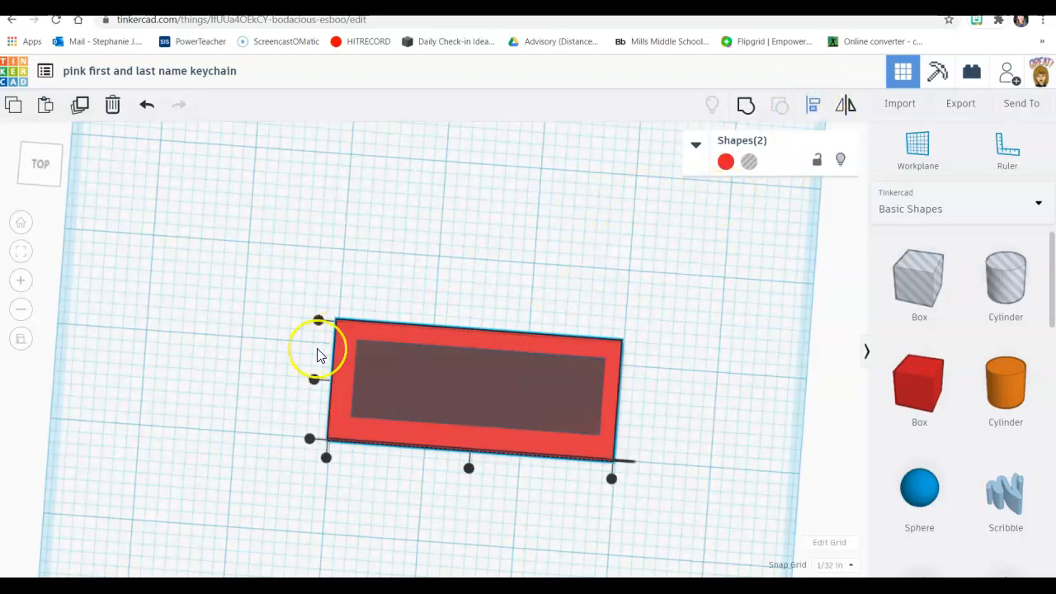
click(314, 380)
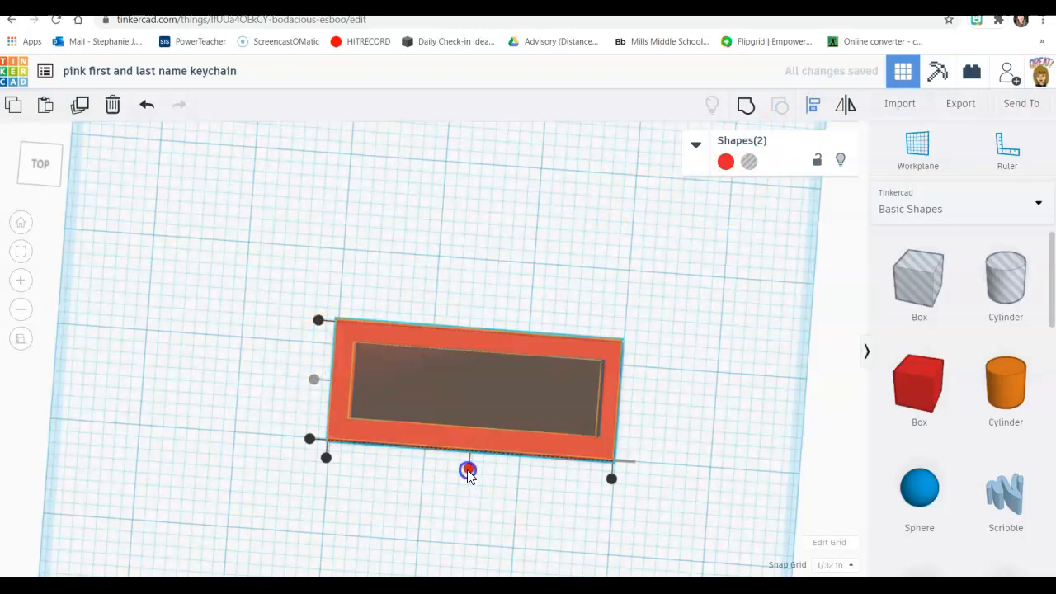
click(468, 470)
click(652, 245)
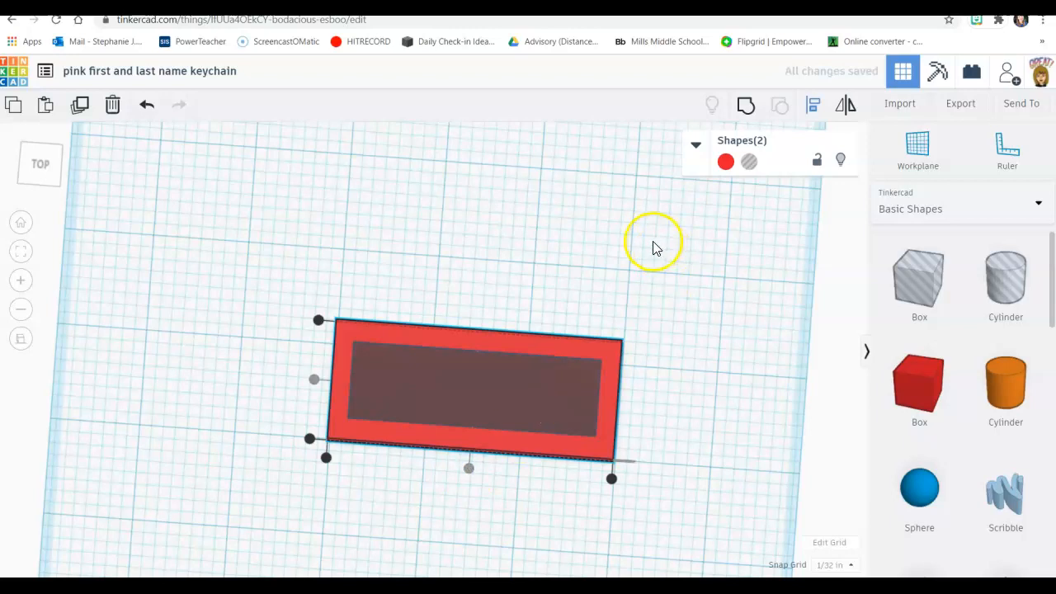
Group the red box with the centered hole, and undo the grouping
click(582, 310)
drag(636, 486, 288, 260)
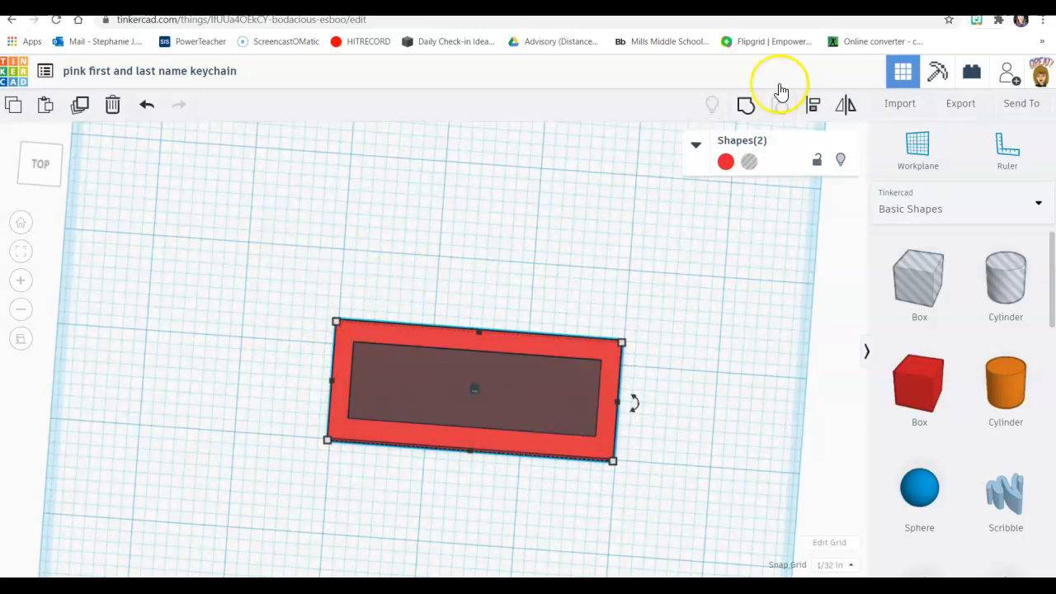
click(742, 99)
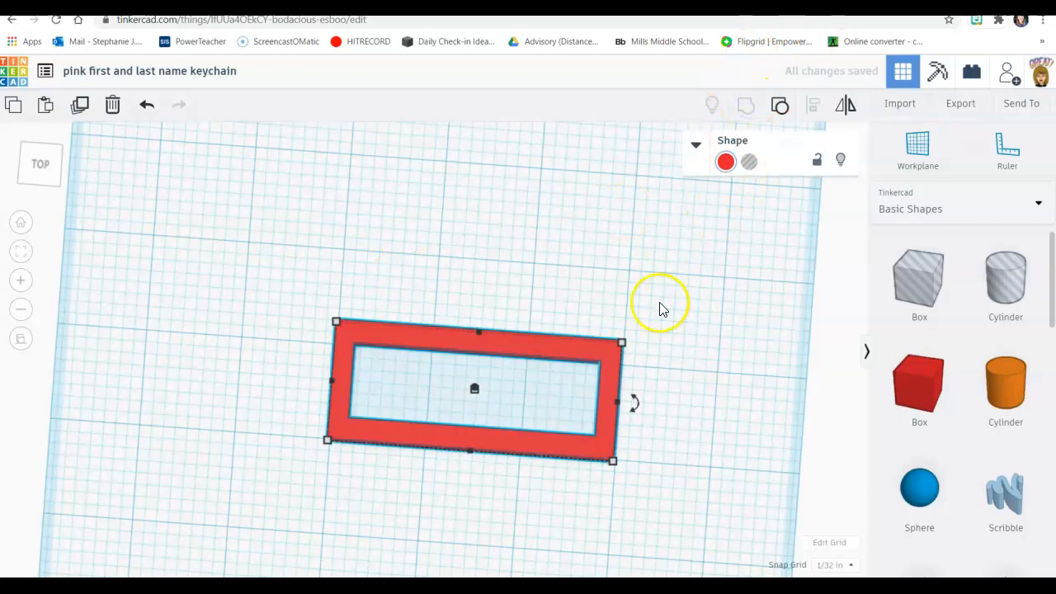
mouse_move(692, 334)
right_down()
mouse_move(686, 229)
mouse_move(682, 333)
right_up()
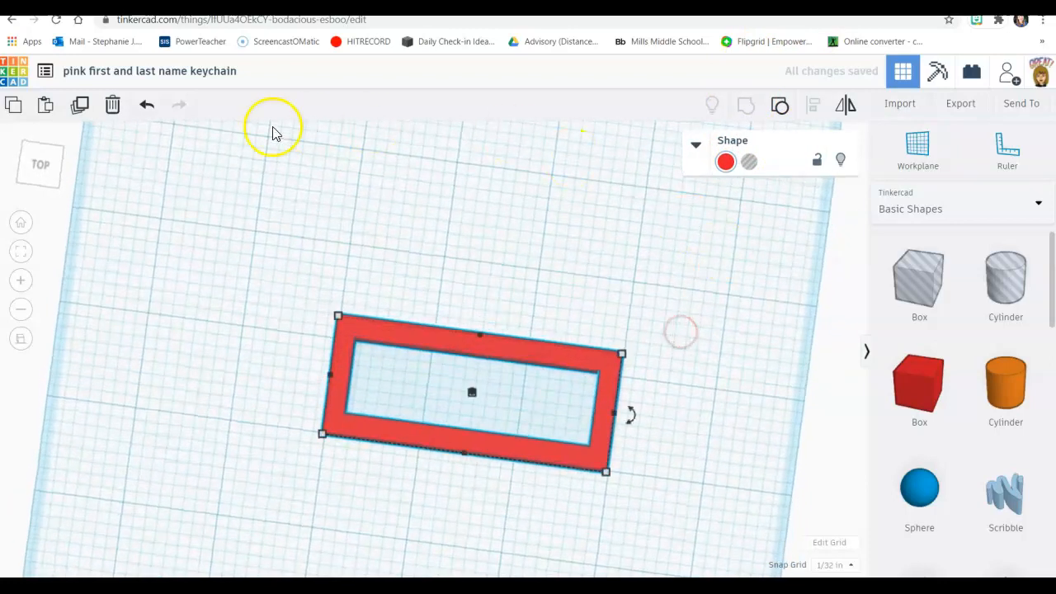
click(146, 105)
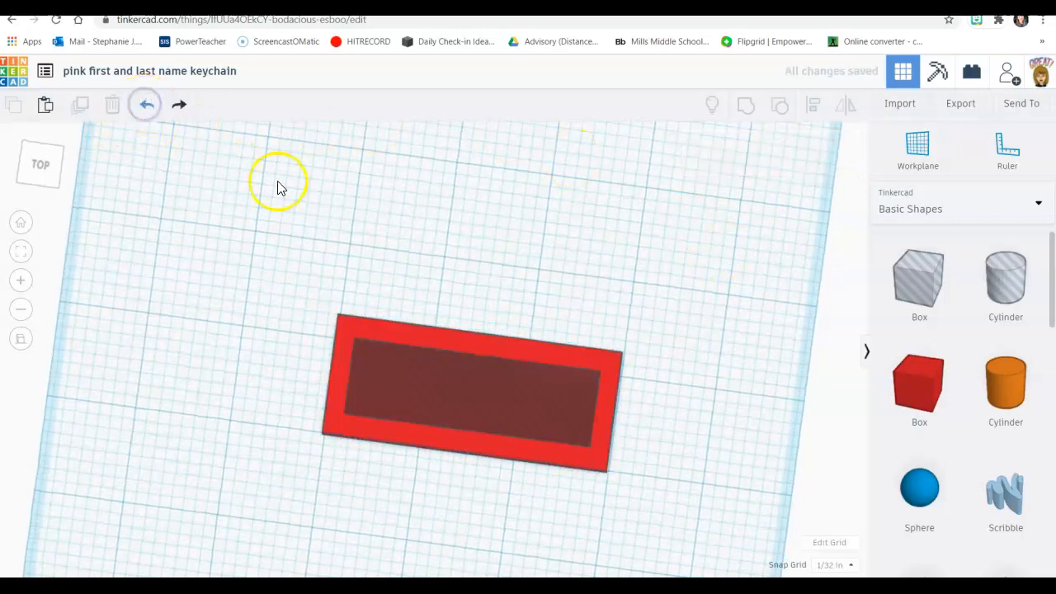
Raise the hole slightly off the workplane so part of the red box's floor lies beneath it
right_drag(589, 290, 624, 206)
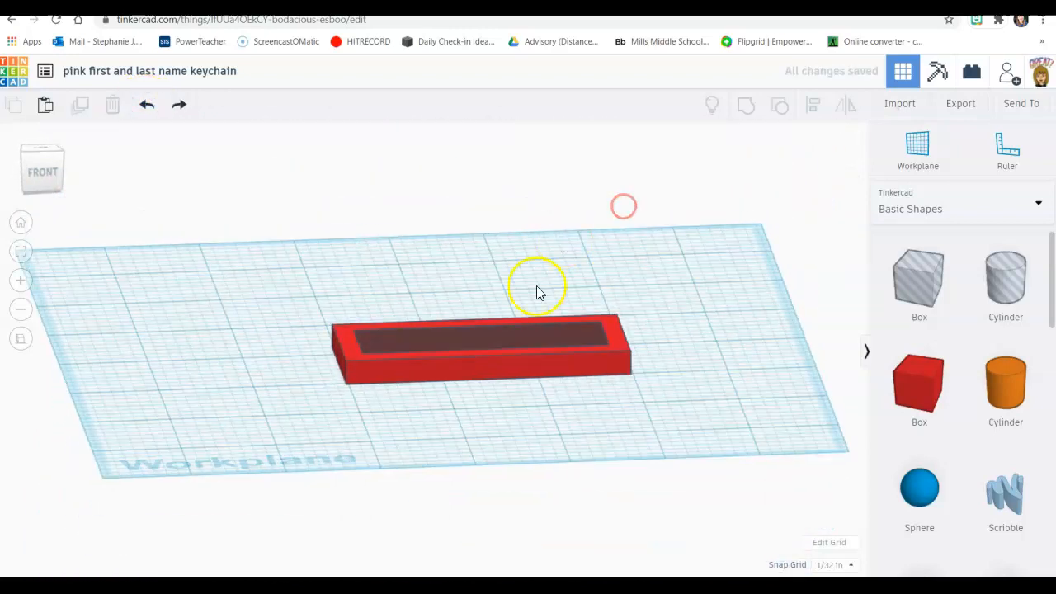
click(540, 338)
drag(479, 308, 483, 295)
Group the raised hole with the red box to form a recess, and undo the grouping
right_drag(692, 320, 656, 432)
drag(669, 490, 297, 266)
click(745, 104)
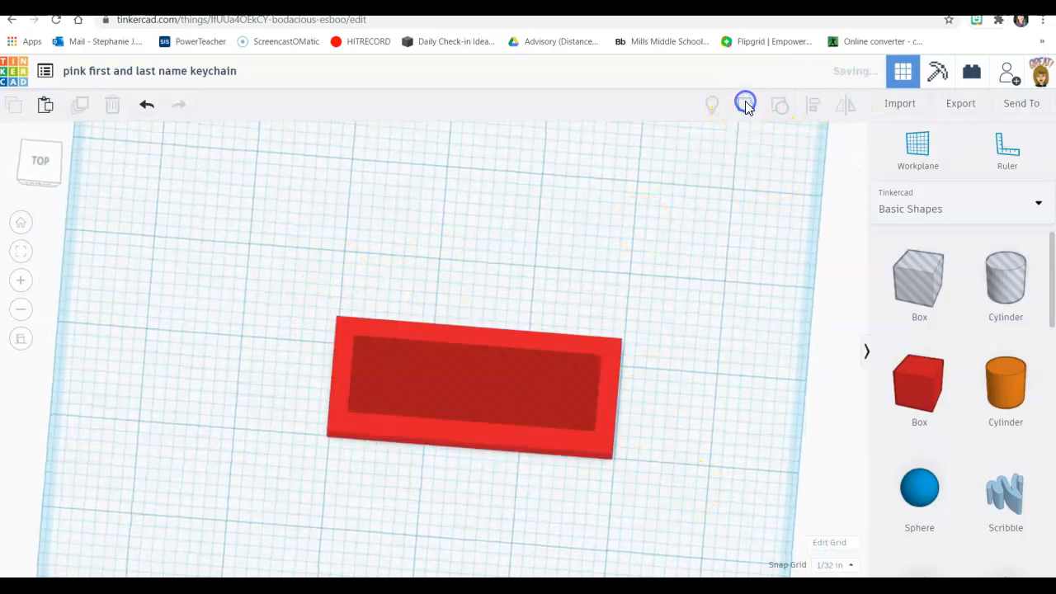
mouse_move(736, 306)
right_down()
mouse_move(764, 239)
mouse_move(734, 340)
mouse_move(740, 252)
mouse_move(738, 323)
right_up()
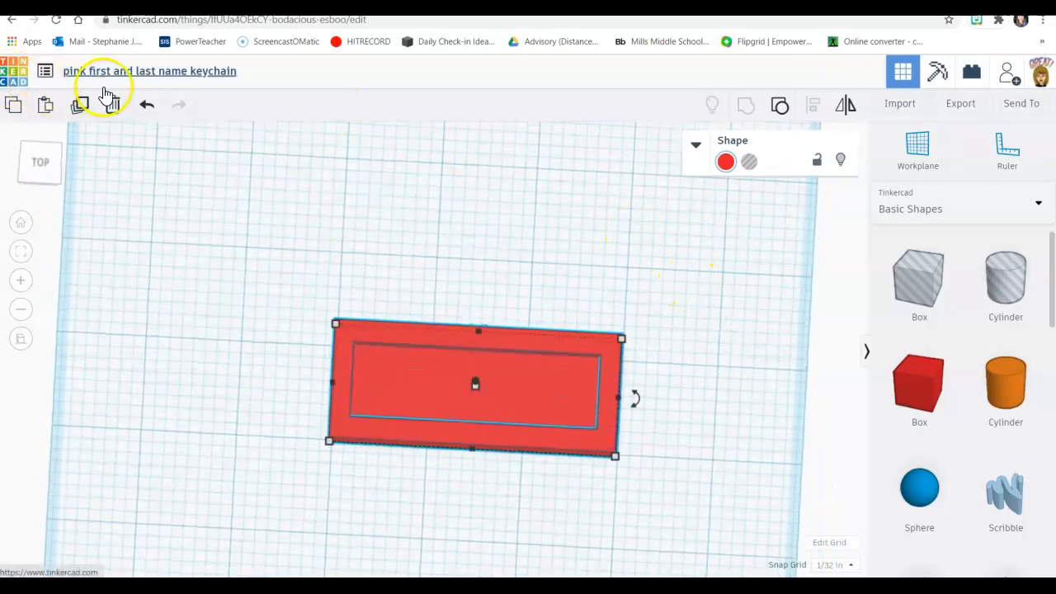
click(147, 105)
Stretch the hole's height to 1 in. and drop the hole onto the workplane
right_drag(719, 389, 690, 267)
click(563, 327)
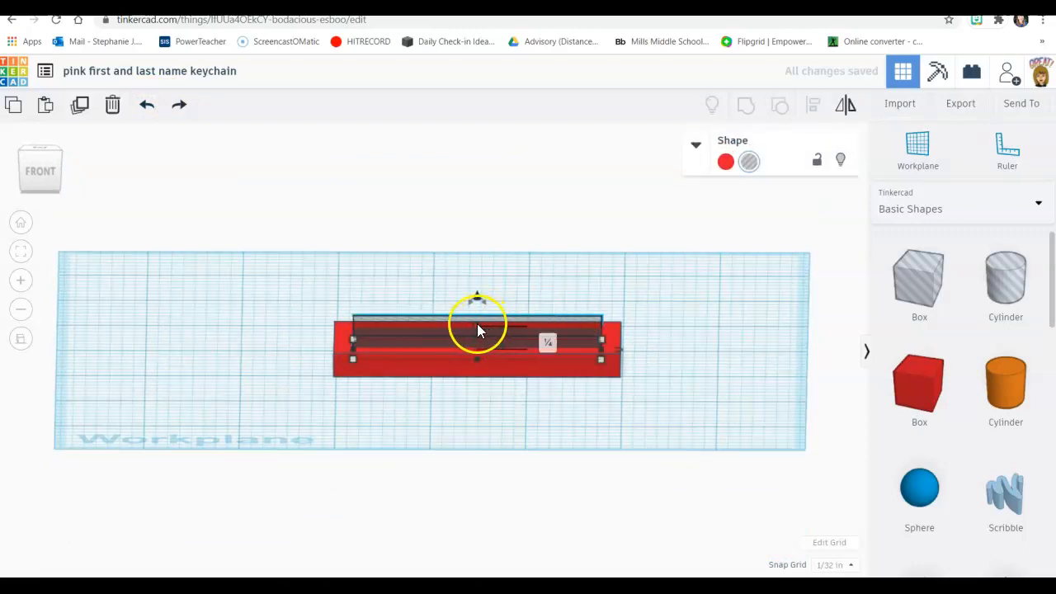
drag(477, 325, 477, 255)
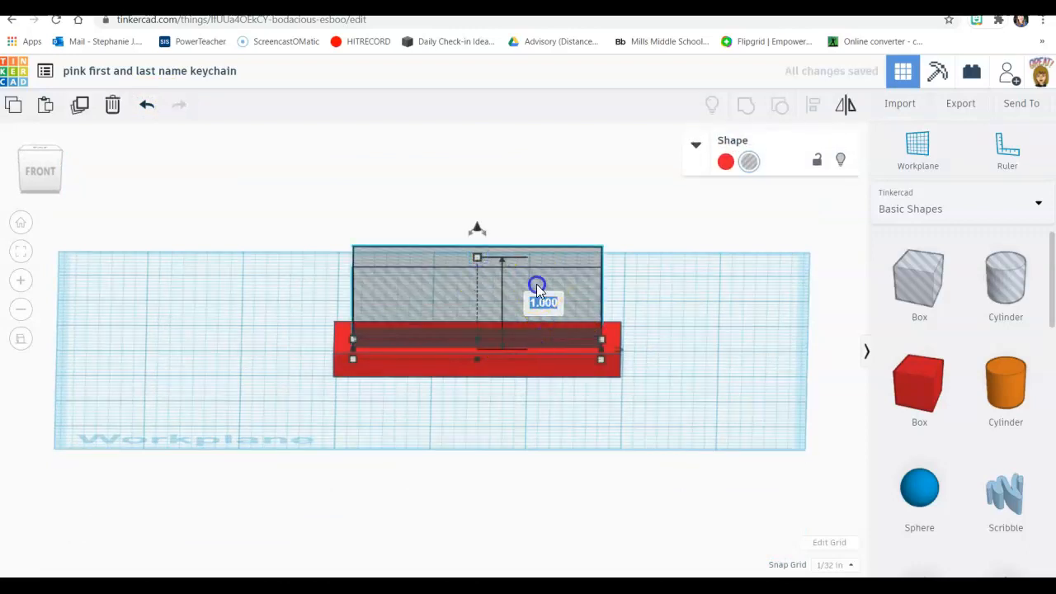
drag(477, 229, 480, 266)
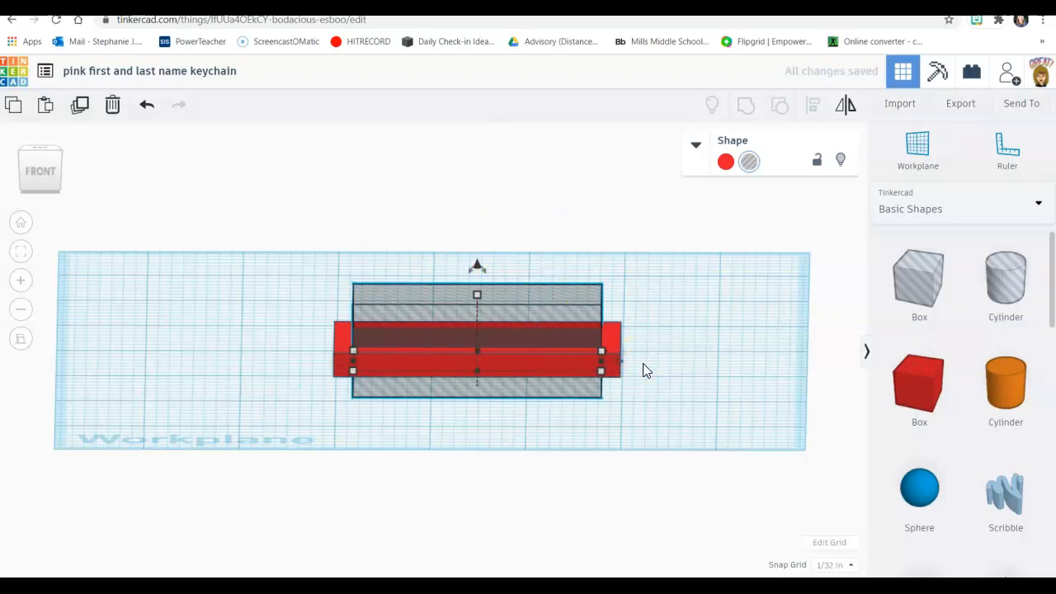
key(d)
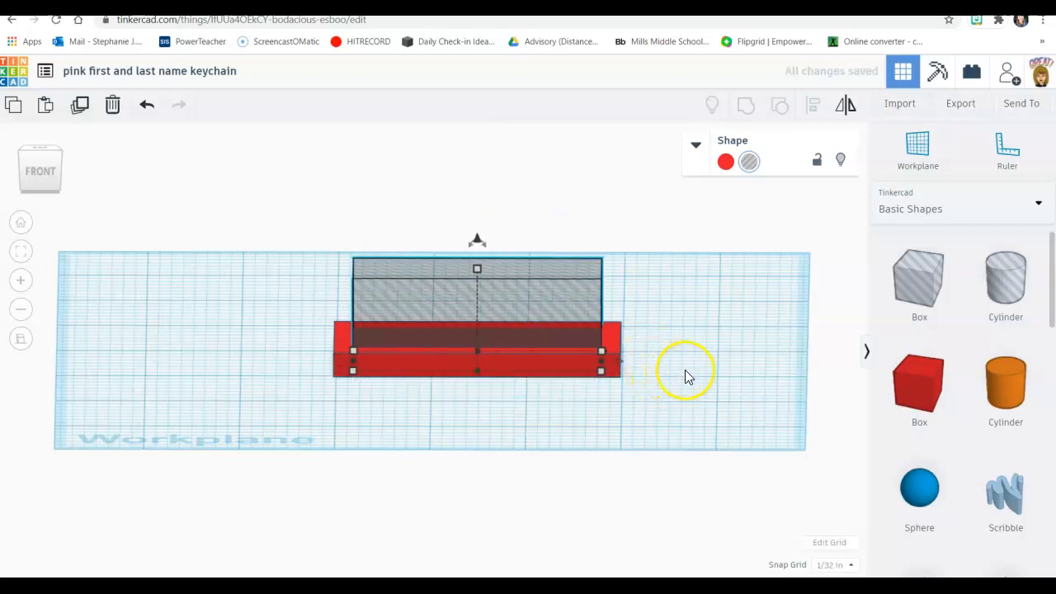
click(684, 359)
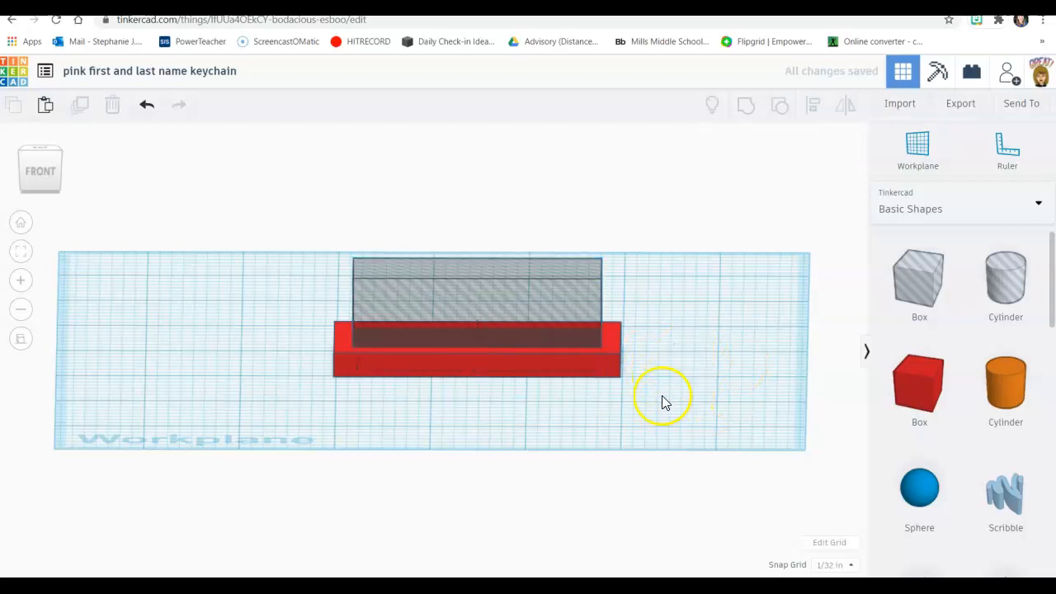
Group the tall hole with the red box to cut a rectangular opening all the way through
click(432, 283)
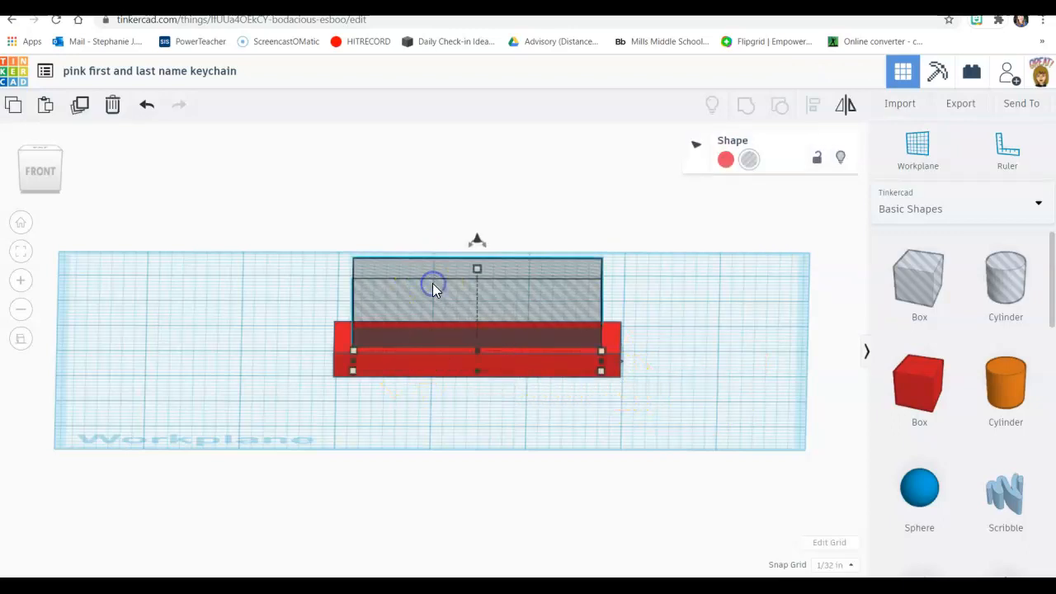
shift+click(615, 352)
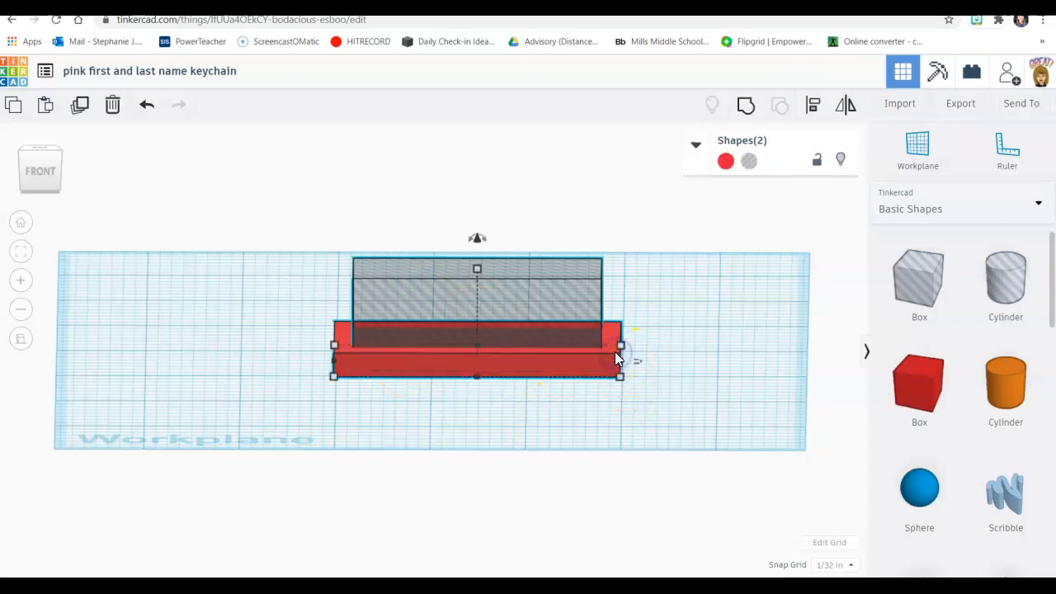
click(742, 117)
right_drag(678, 354, 734, 416)
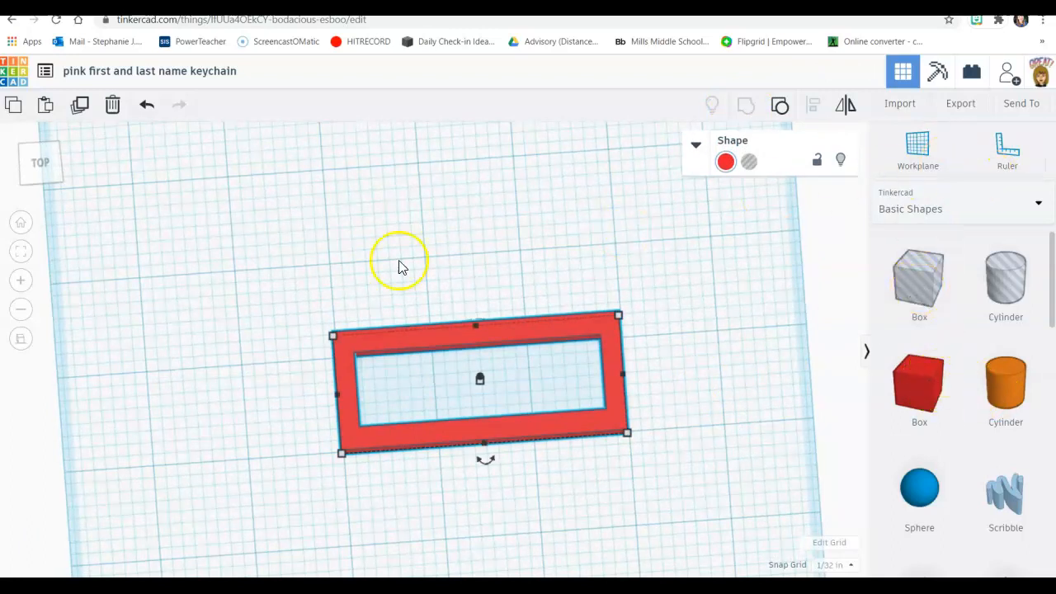
Place a Text shape from Basic Shapes over the red frame and color it blue
scroll(961, 371, down, 3)
click(742, 351)
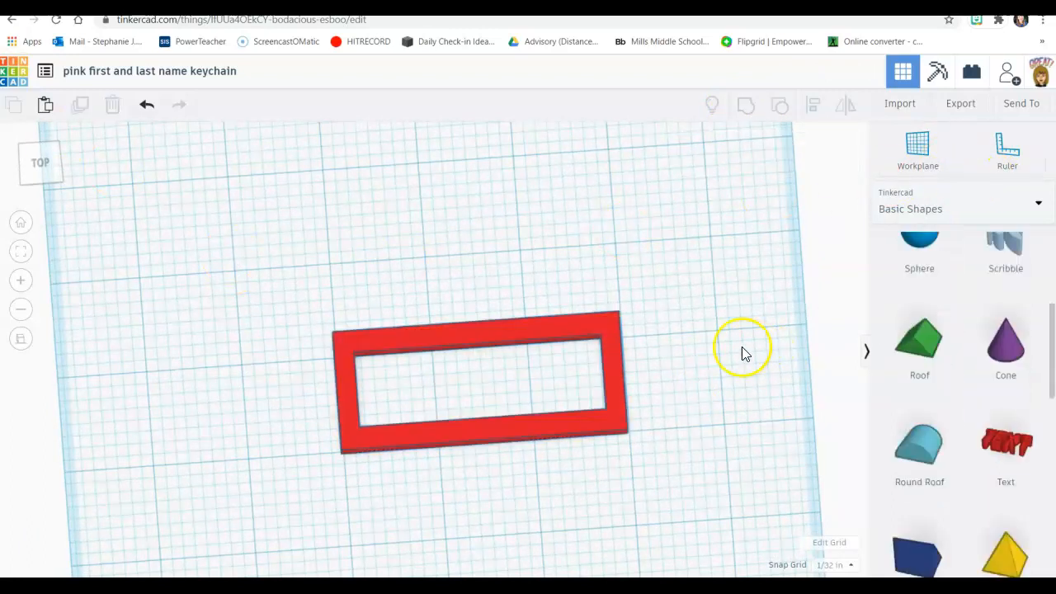
click(1040, 207)
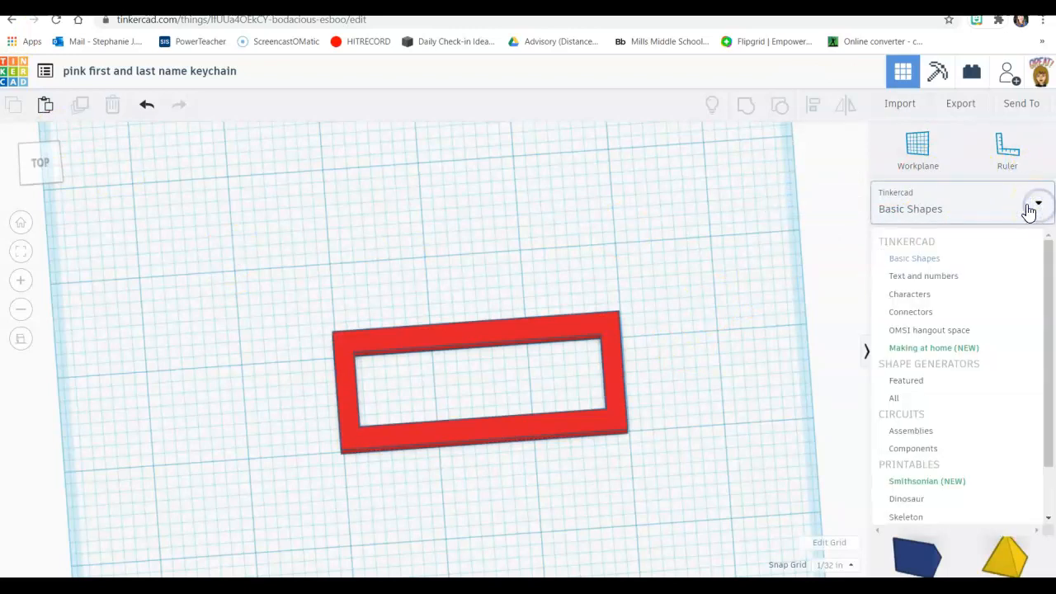
click(934, 262)
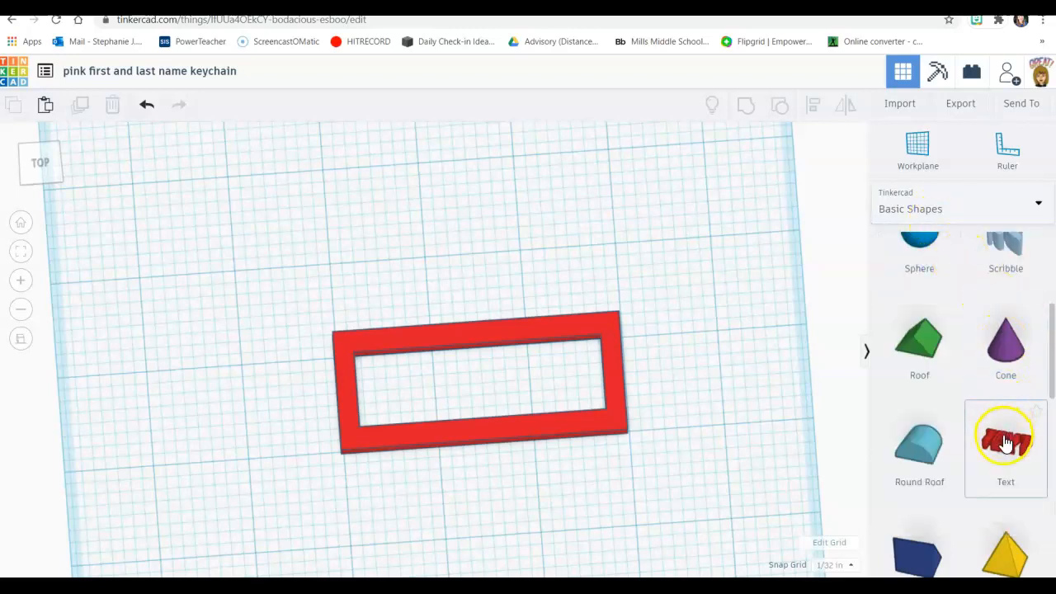
drag(1052, 330, 489, 384)
click(1012, 372)
click(726, 162)
click(859, 254)
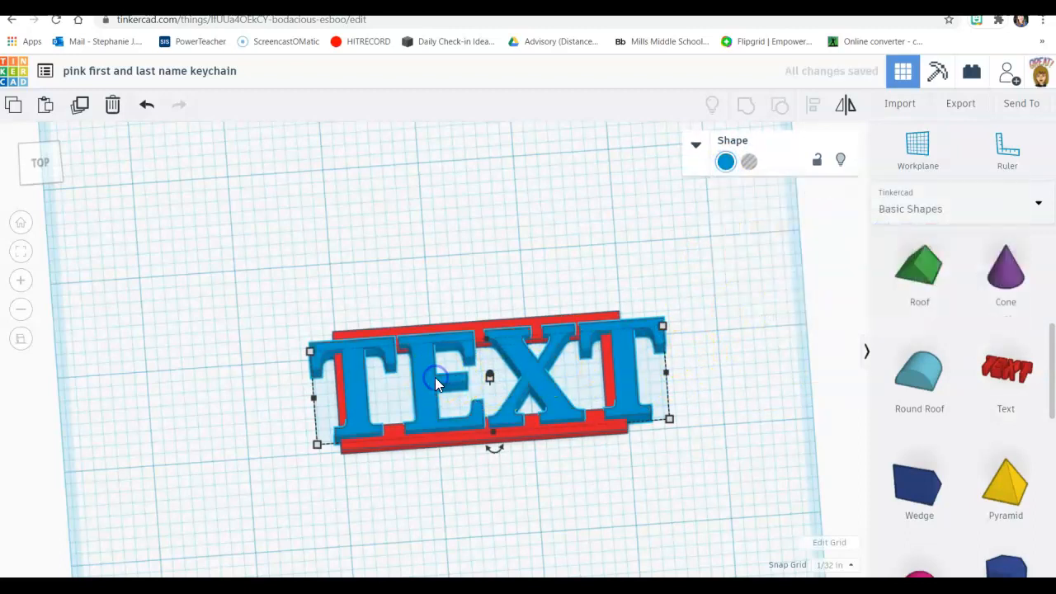
Replace the blue text shape's wording with the keychain owner's first name in capital letters
key(f)
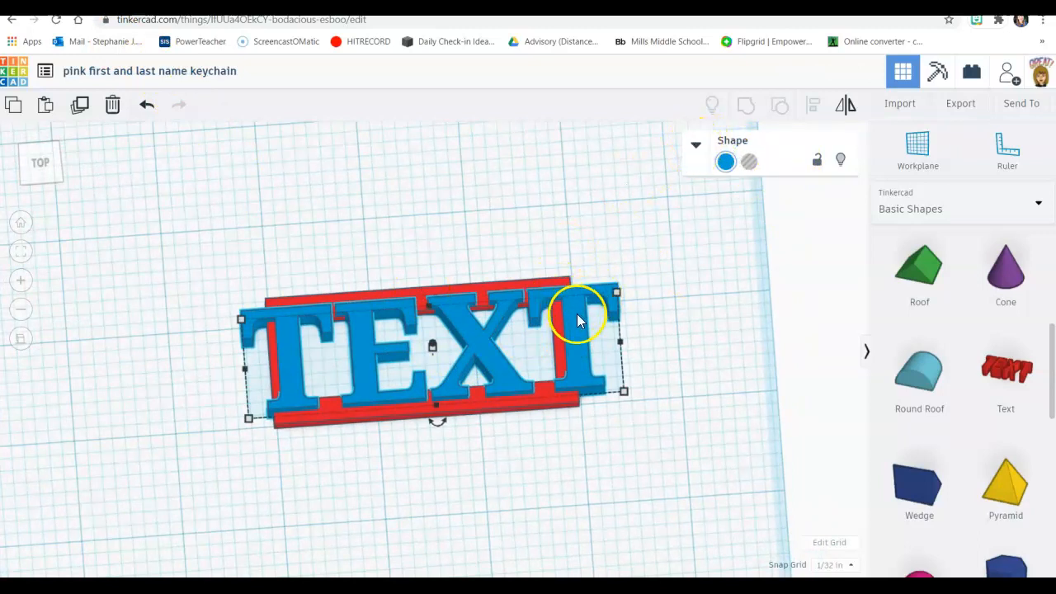
click(696, 145)
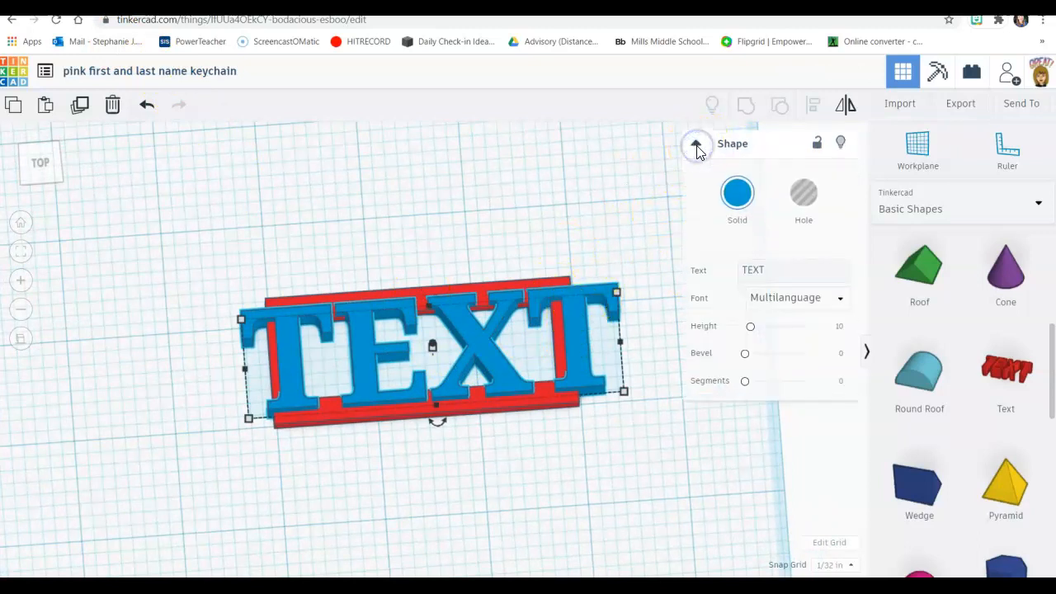
drag(776, 271, 730, 269)
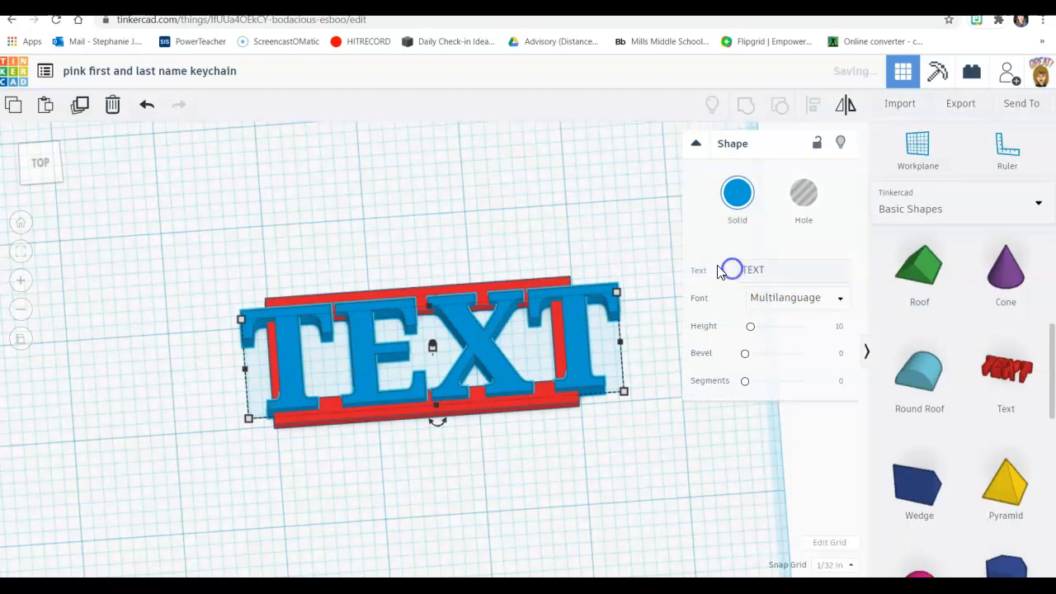
click(771, 268)
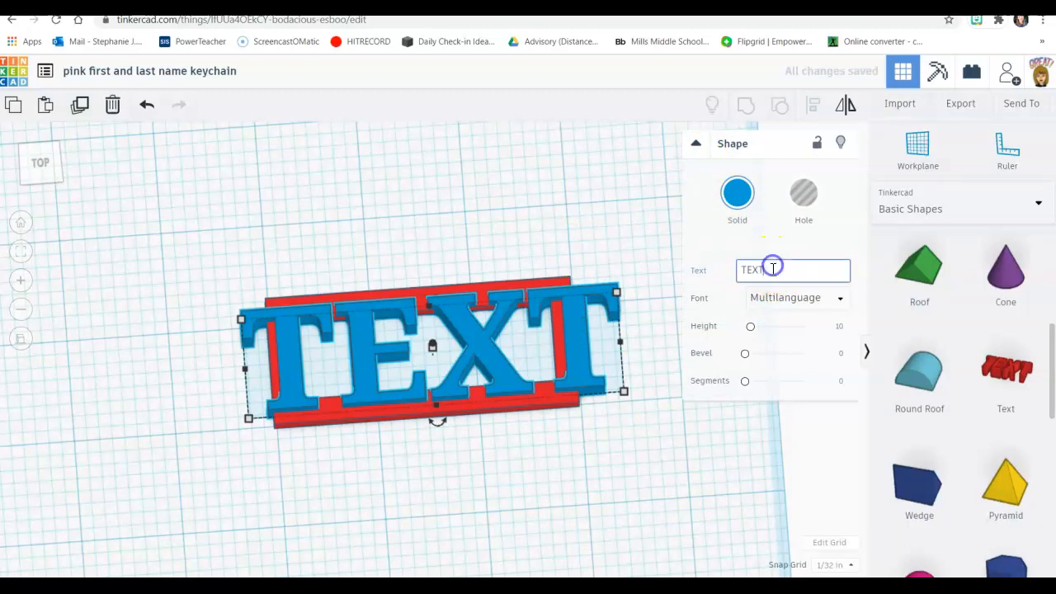
drag(738, 269, 733, 270)
double_click(759, 267)
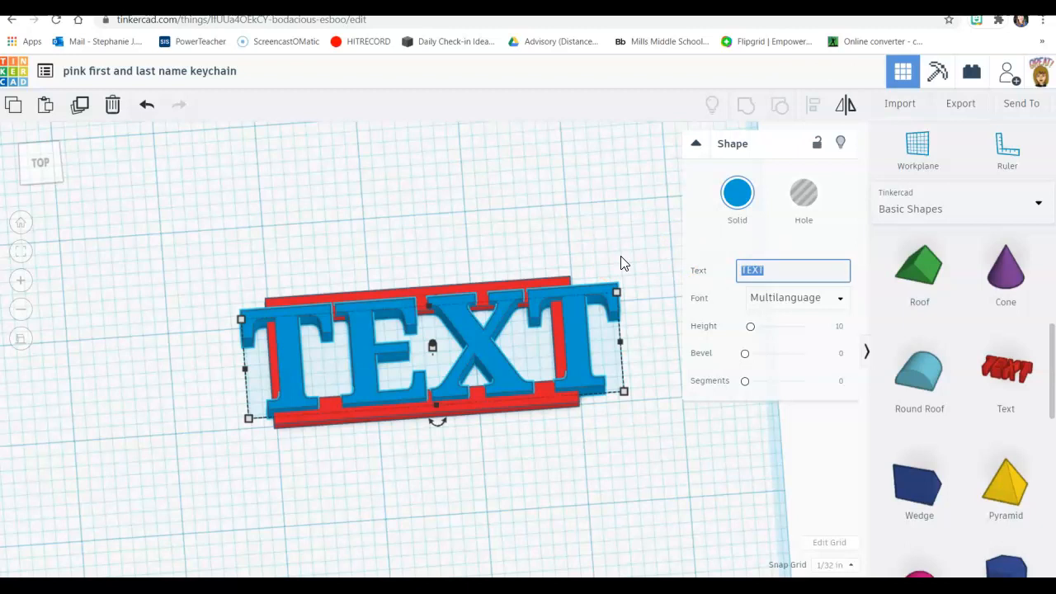
text(ST)
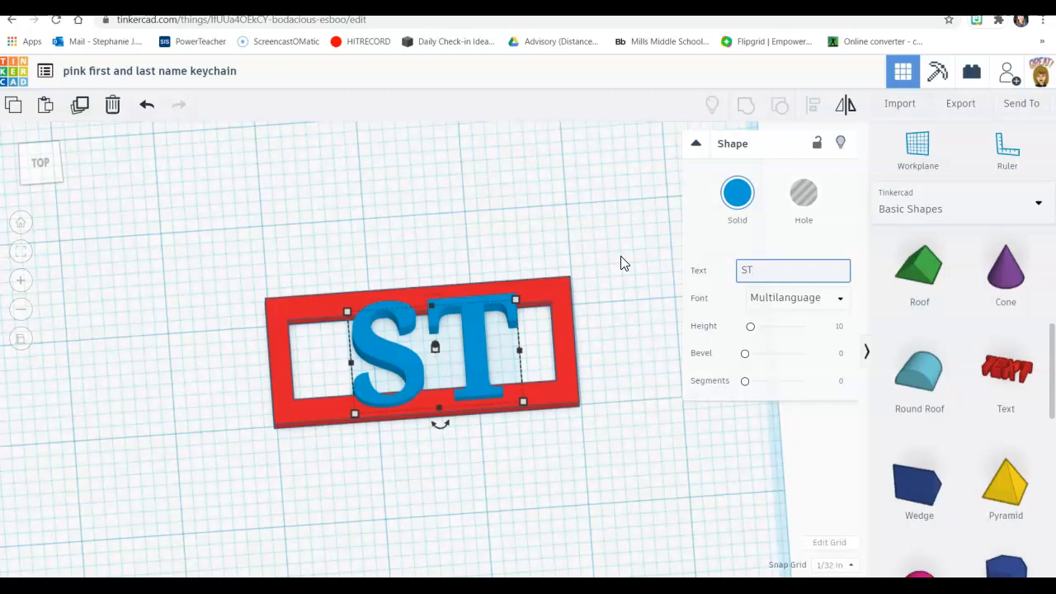
text(EPHANIE)
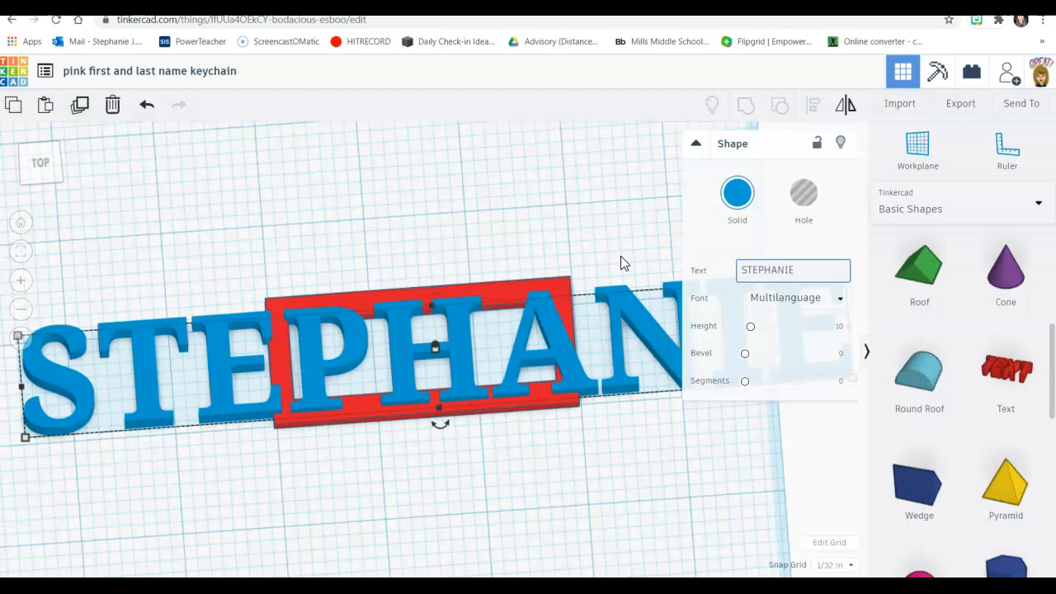
click(528, 220)
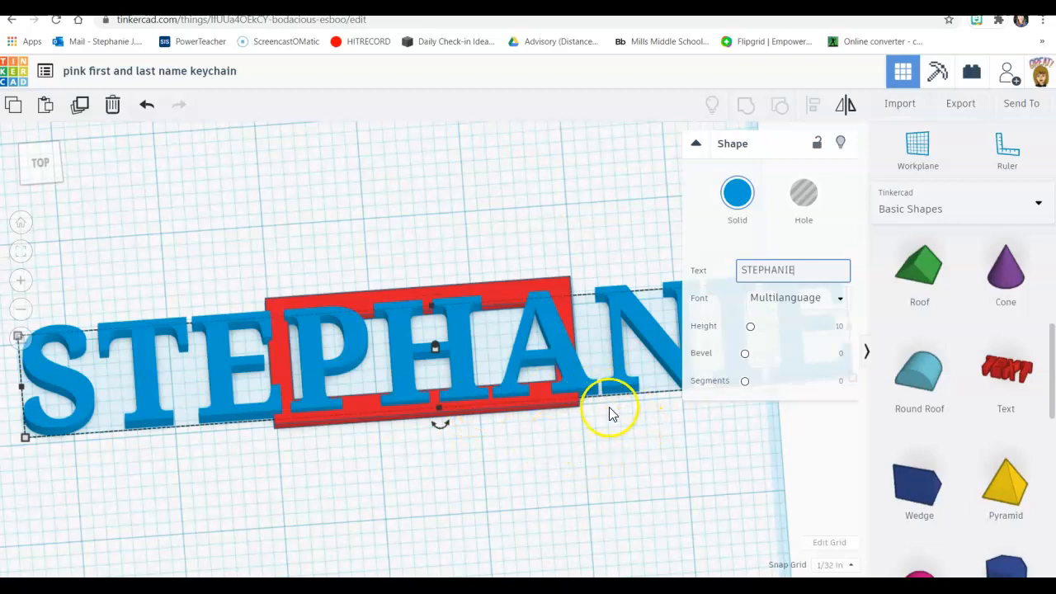
Try the Sans, Sans Mono and Serif fonts on the blue name and settle on Sans
click(791, 301)
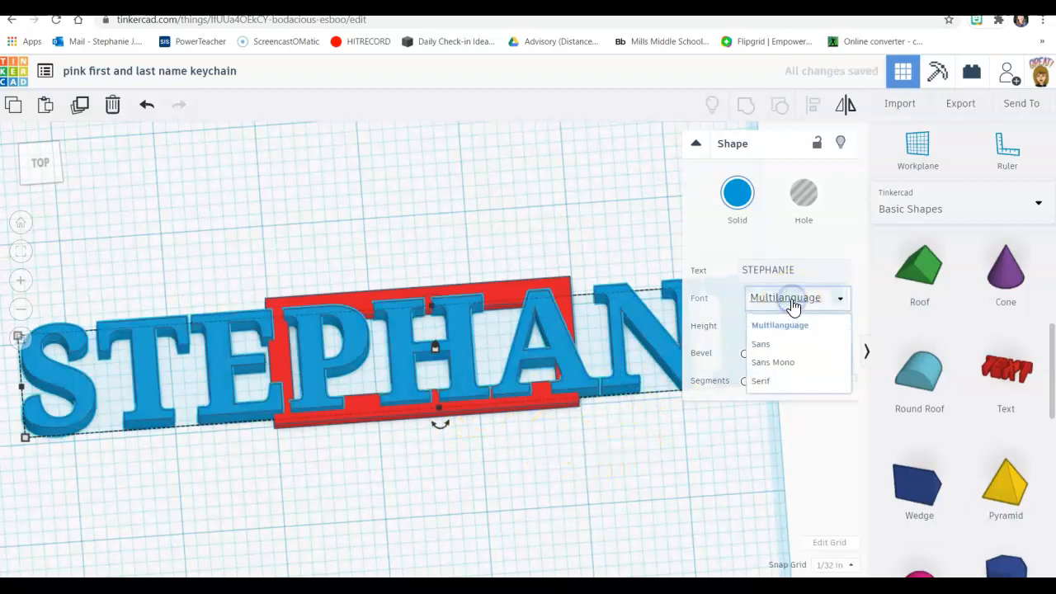
click(776, 347)
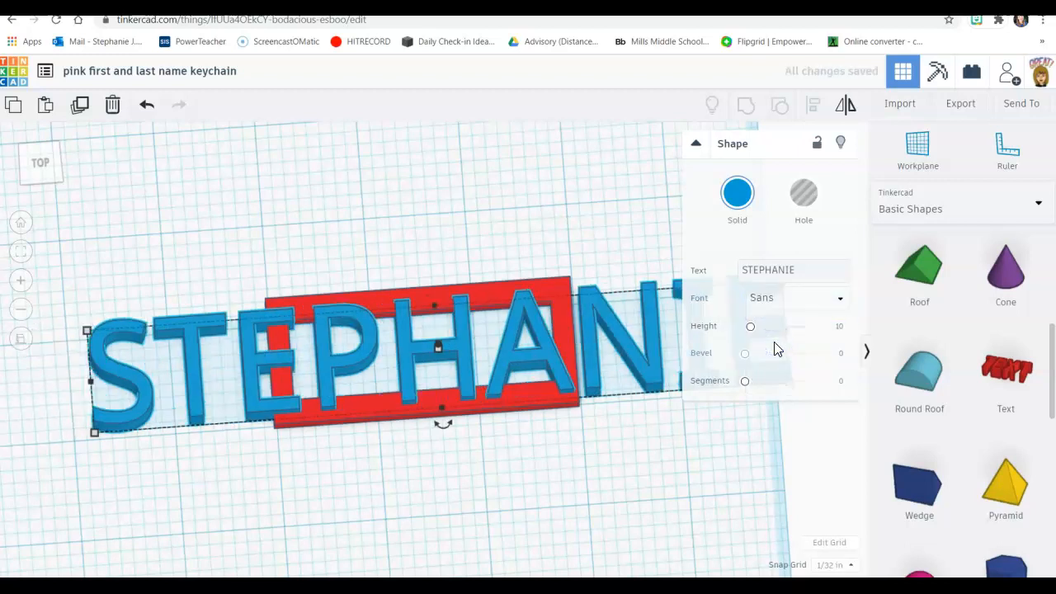
click(773, 299)
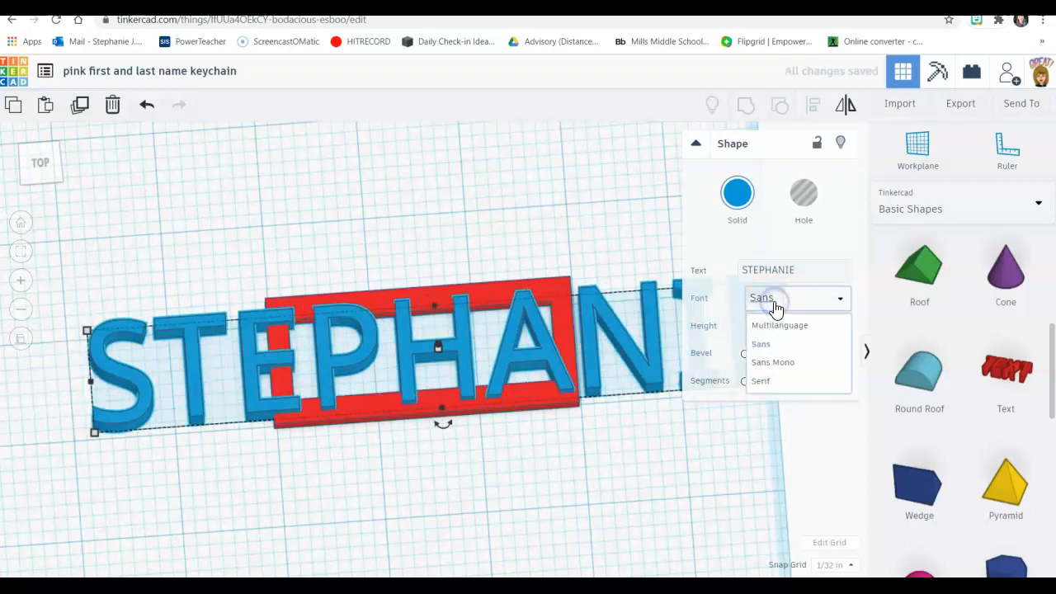
click(776, 367)
click(776, 300)
click(776, 383)
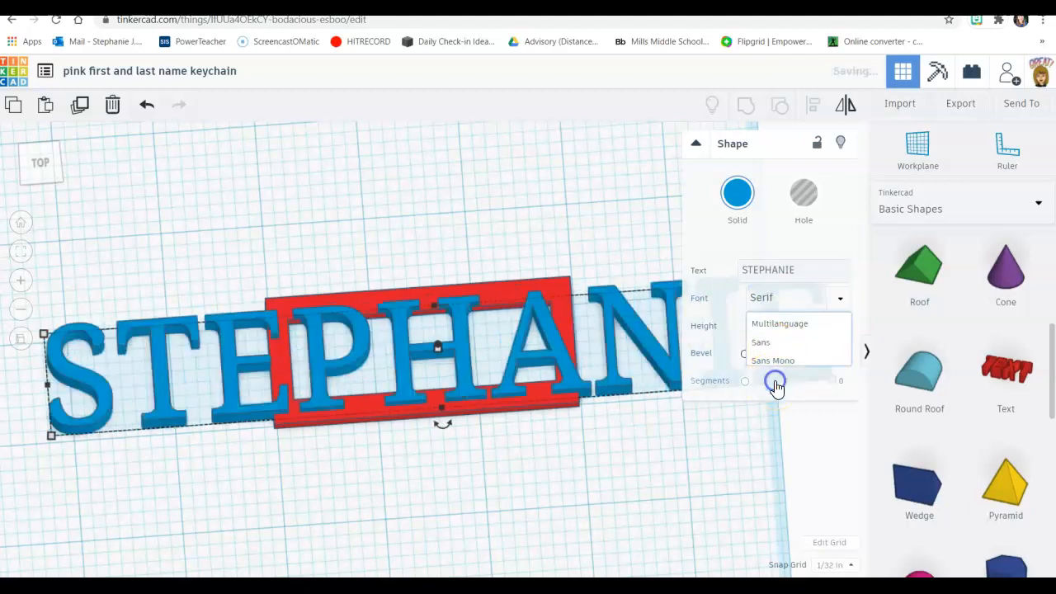
click(767, 300)
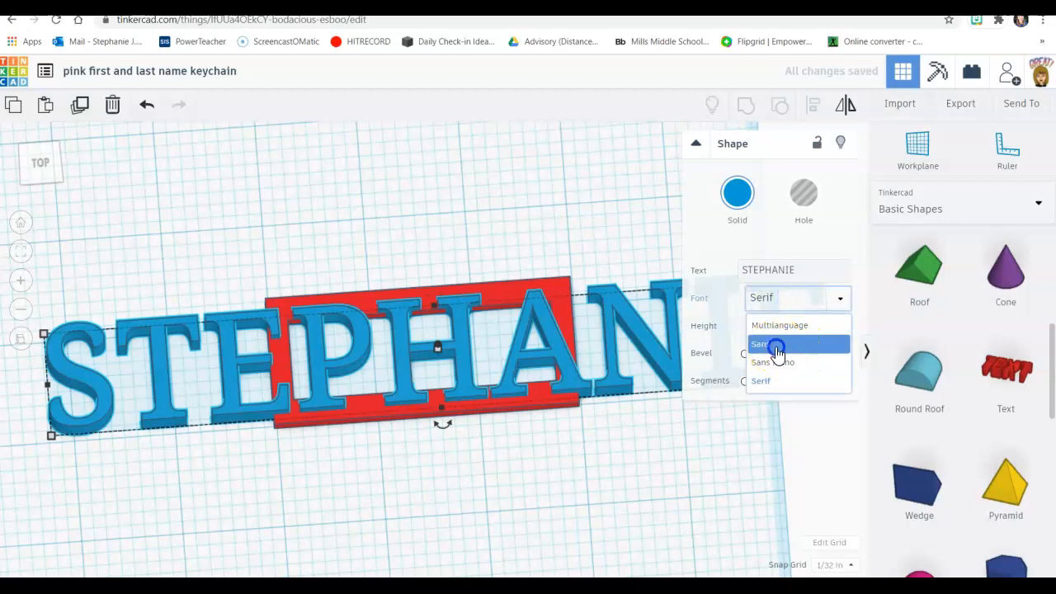
click(776, 345)
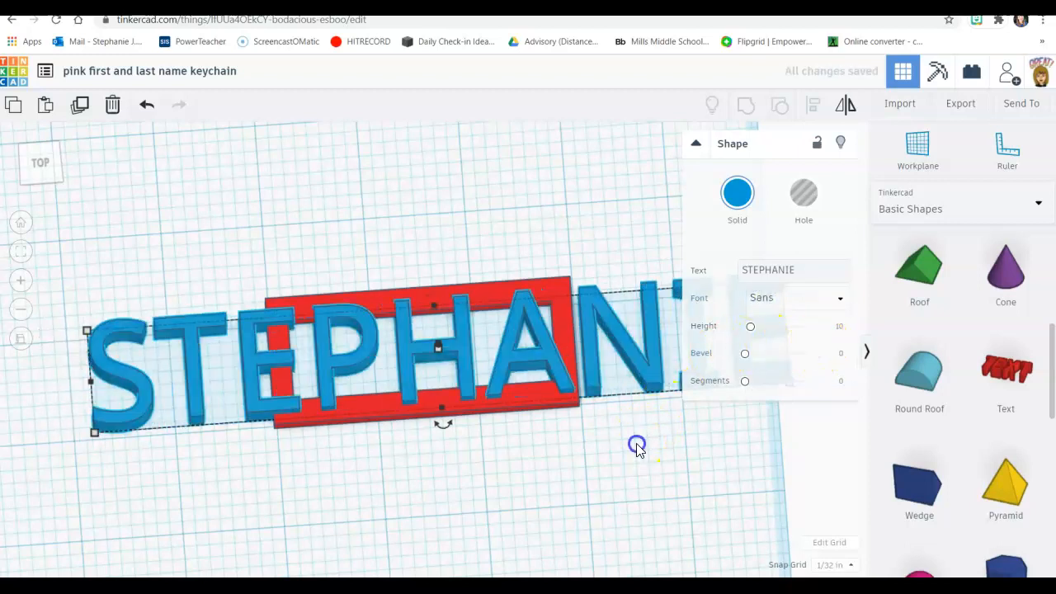
click(636, 444)
Shrink the blue name to about 2.562 by 0.902 in. so it spans the red frame's opening
right_drag(566, 451, 553, 509)
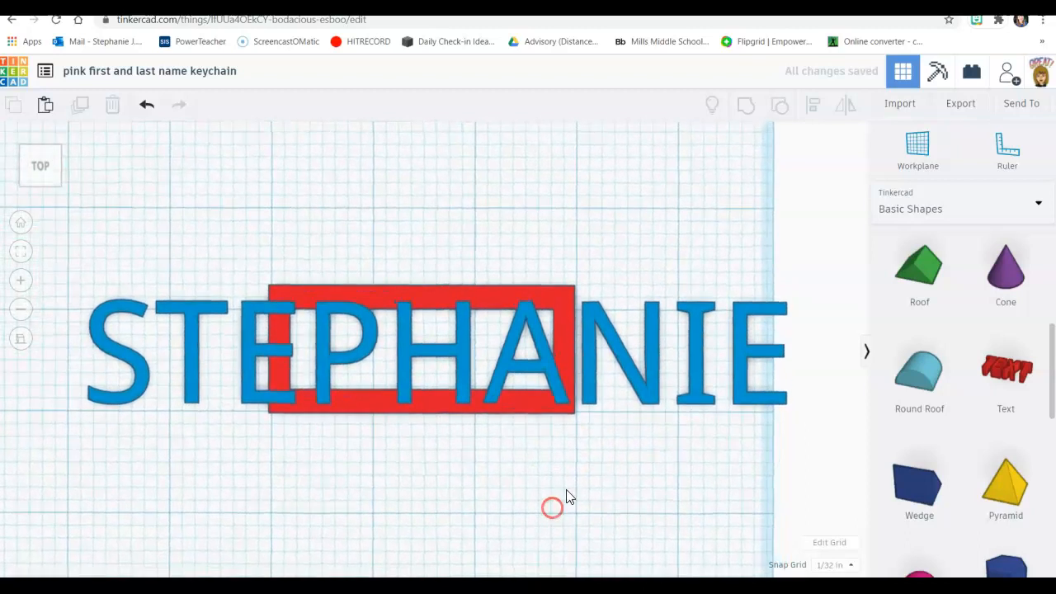
click(695, 351)
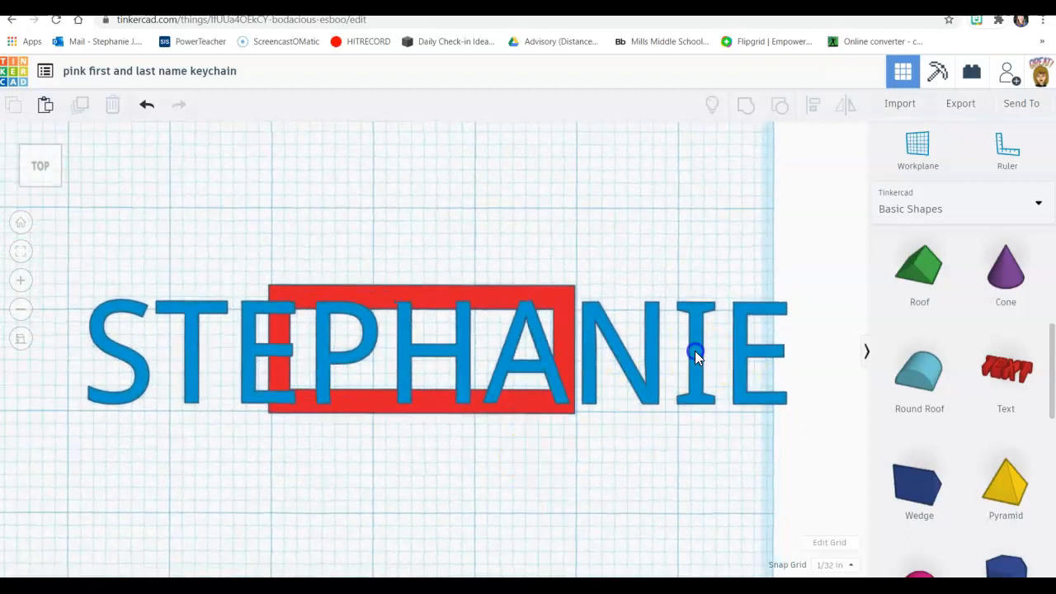
drag(90, 407, 287, 405)
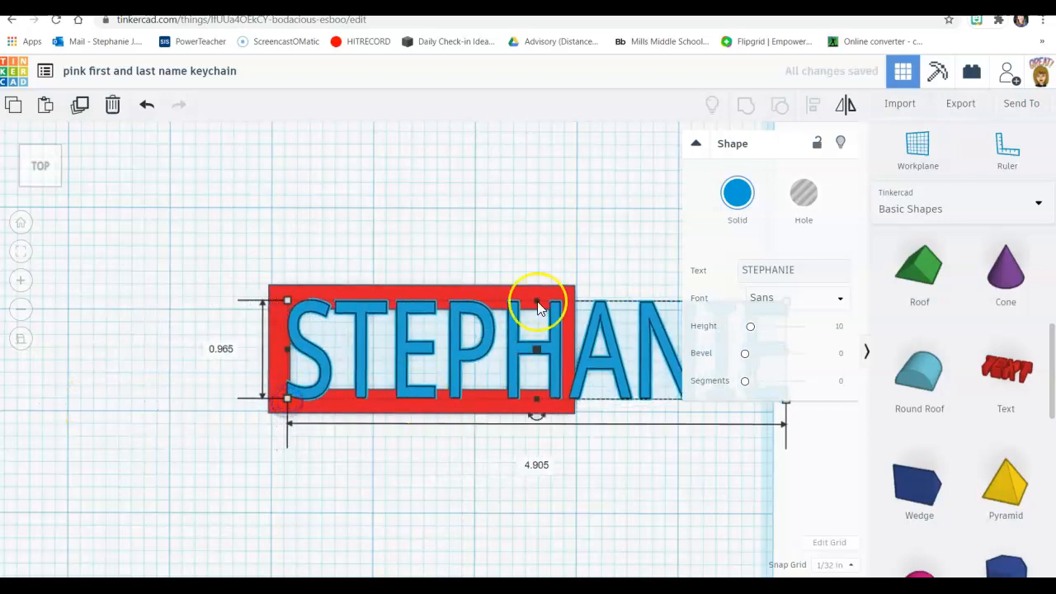
click(695, 144)
drag(786, 400, 552, 399)
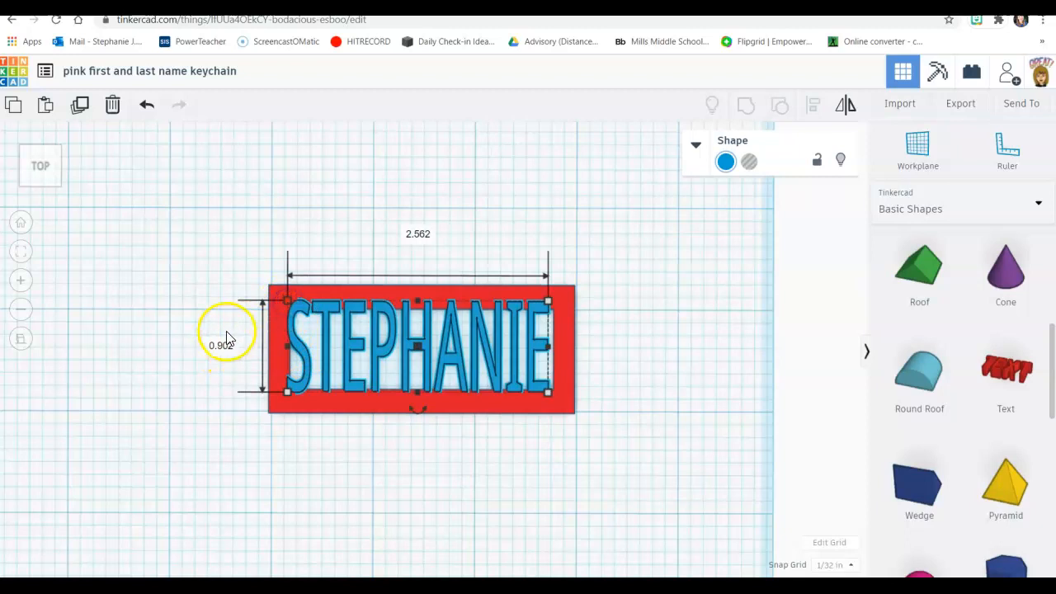
Set the height of the name's letters across the frame opening to 0.86 in
click(222, 346)
text(.86)
key(Return)
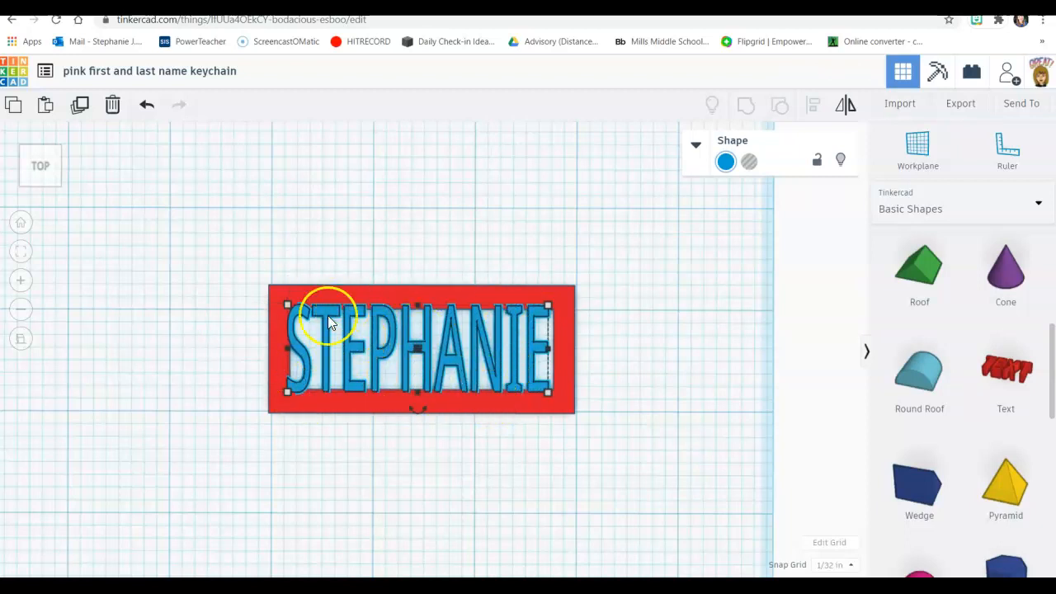
Try a letter height of 0.8 in. for the name and set it back to 0.86 in
click(292, 336)
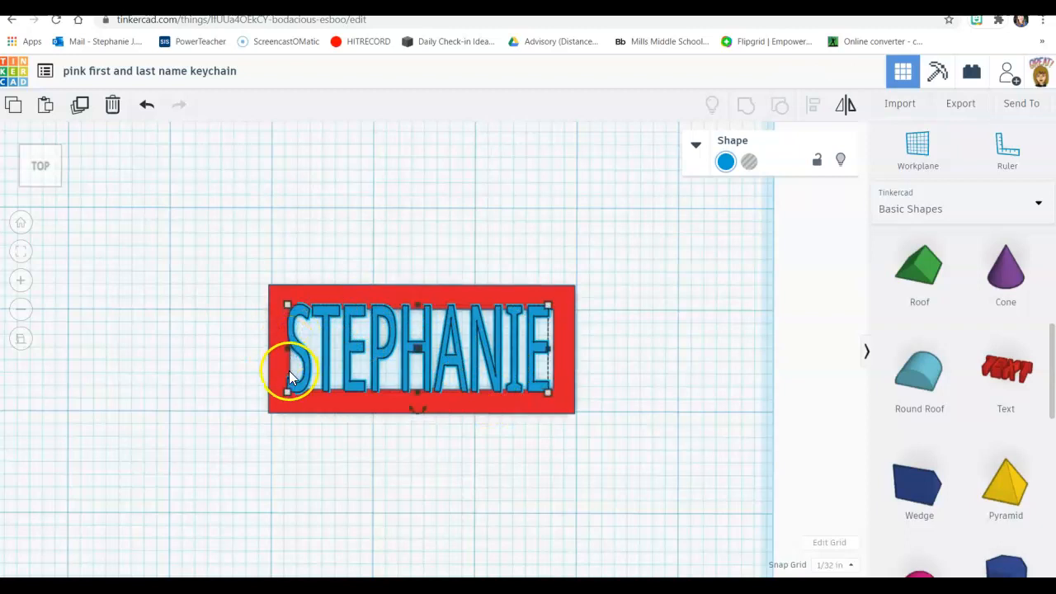
click(219, 346)
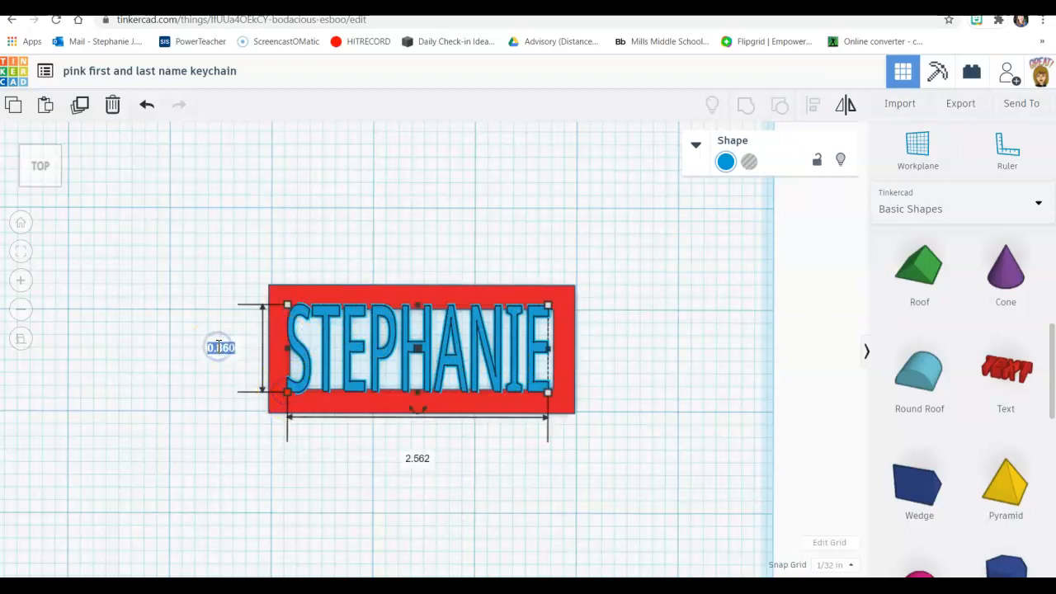
text(0.8)
key(Return)
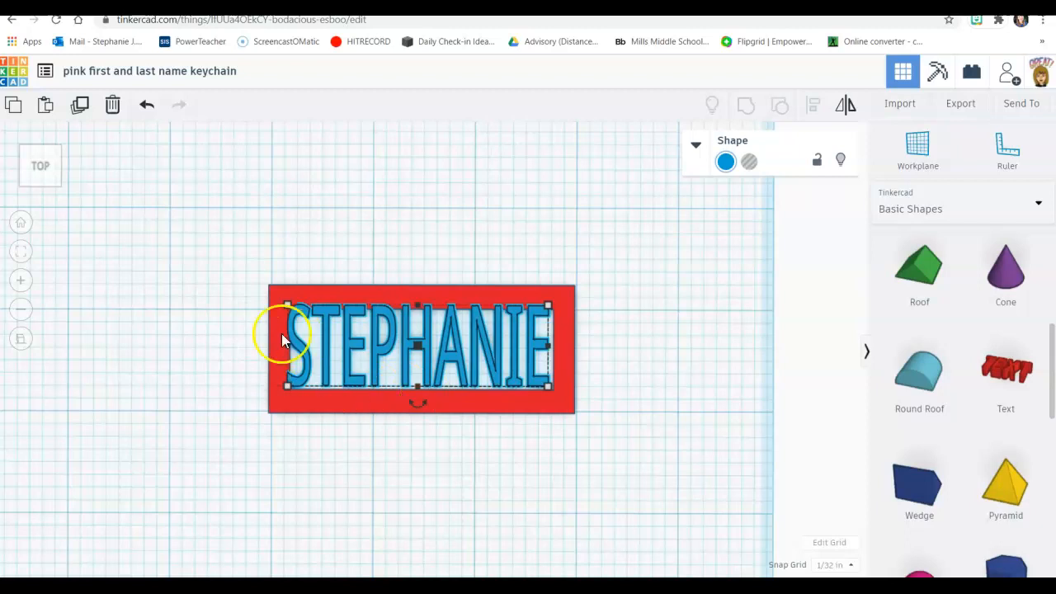
click(224, 345)
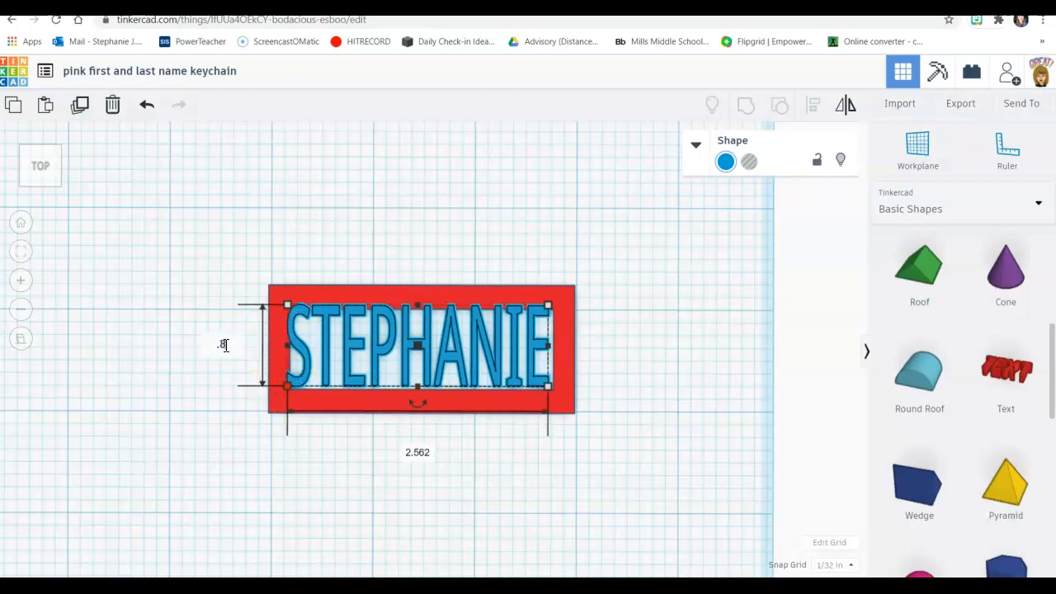
key(Return)
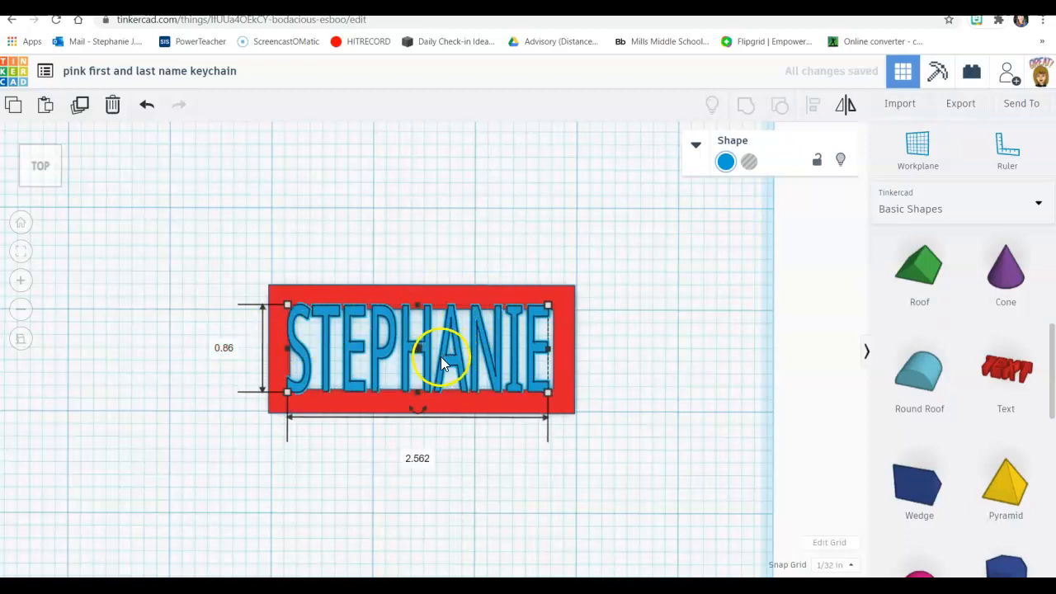
Narrow the name to 2½ in. and stretch the red frame to about 3.149 by 1.236 in
drag(442, 361, 446, 362)
drag(550, 394, 544, 394)
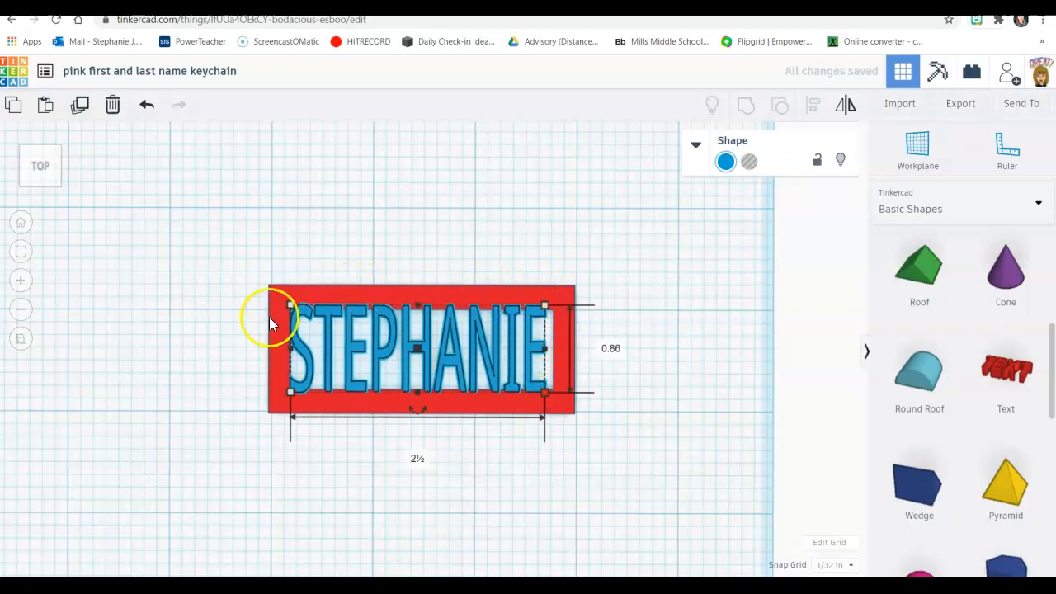
click(558, 409)
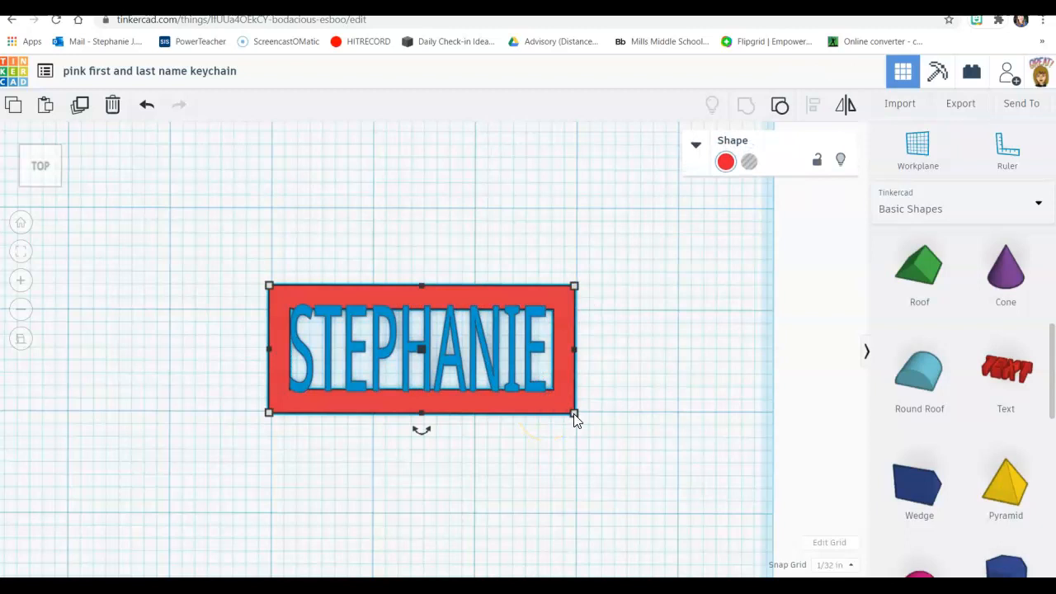
drag(577, 413, 591, 417)
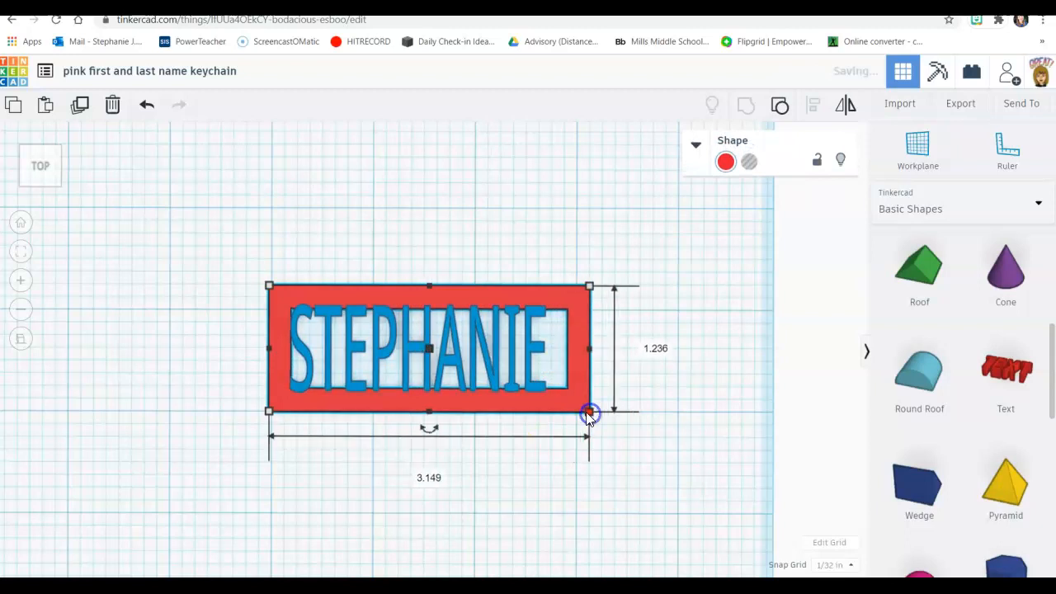
Widen the blue name inside the enlarged red frame to about 2.594 in
click(528, 382)
drag(544, 393, 552, 393)
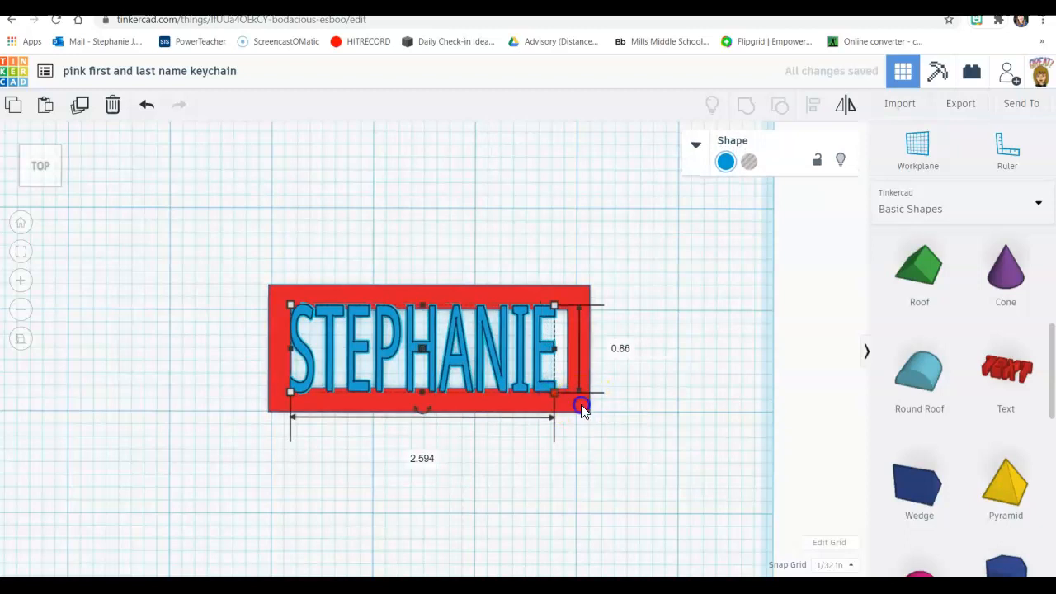
click(585, 407)
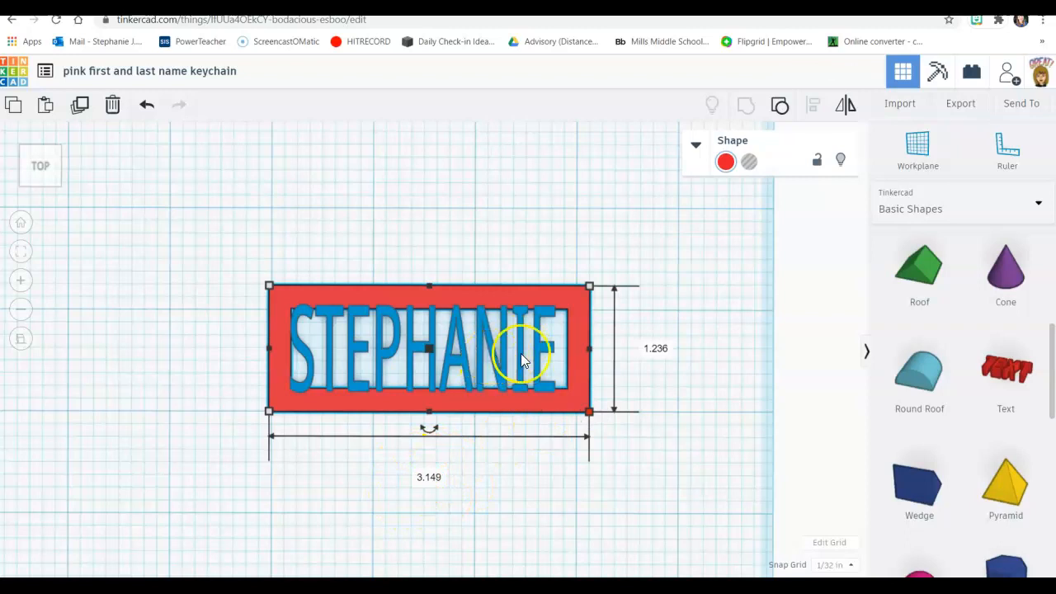
click(535, 237)
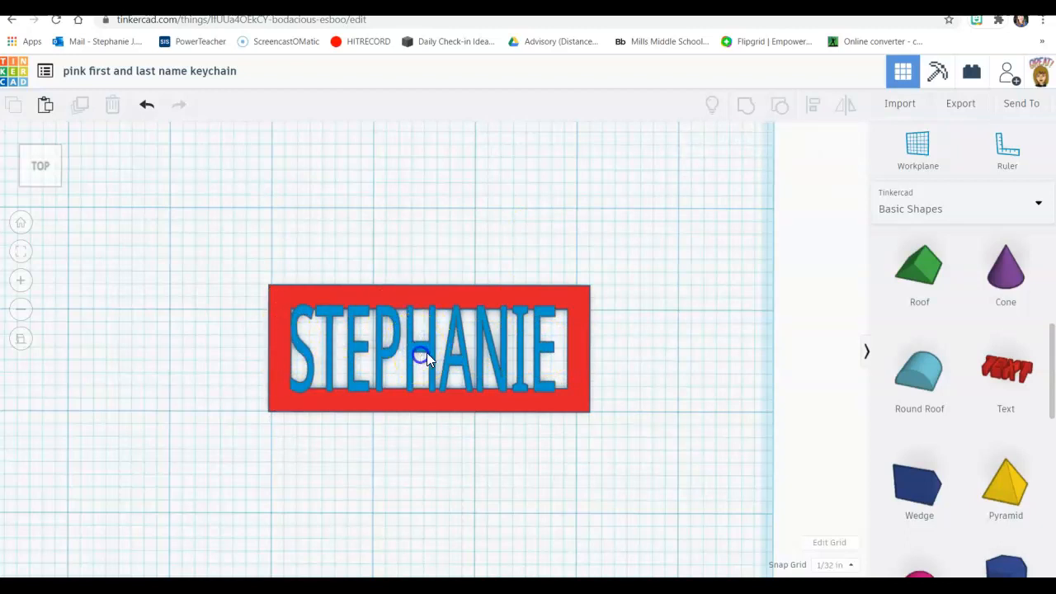
Align the centers of the blue name and the red frame both lengthwise and crosswise
click(574, 303)
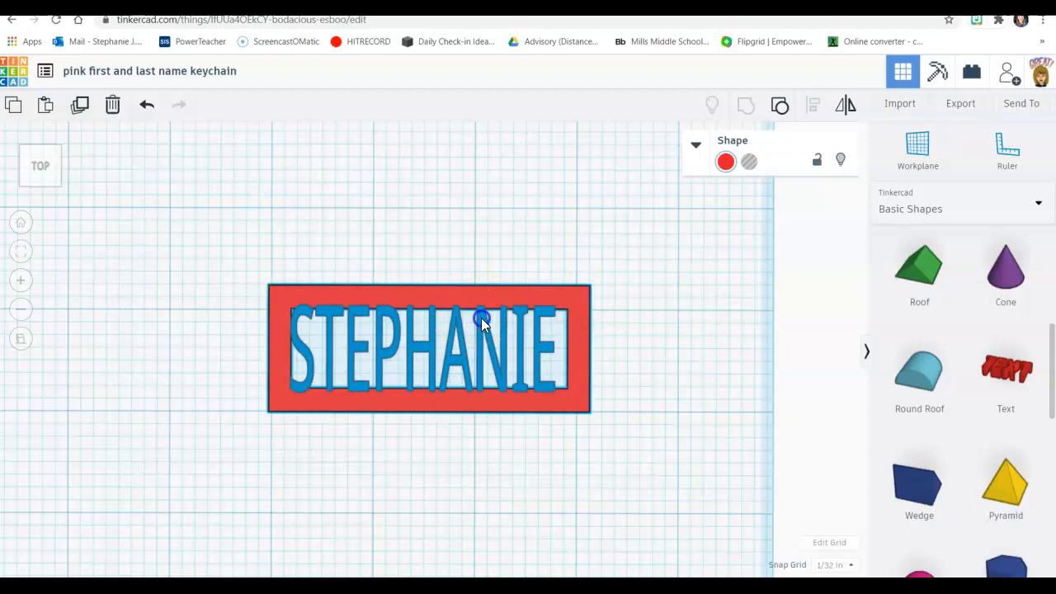
shift+click(481, 318)
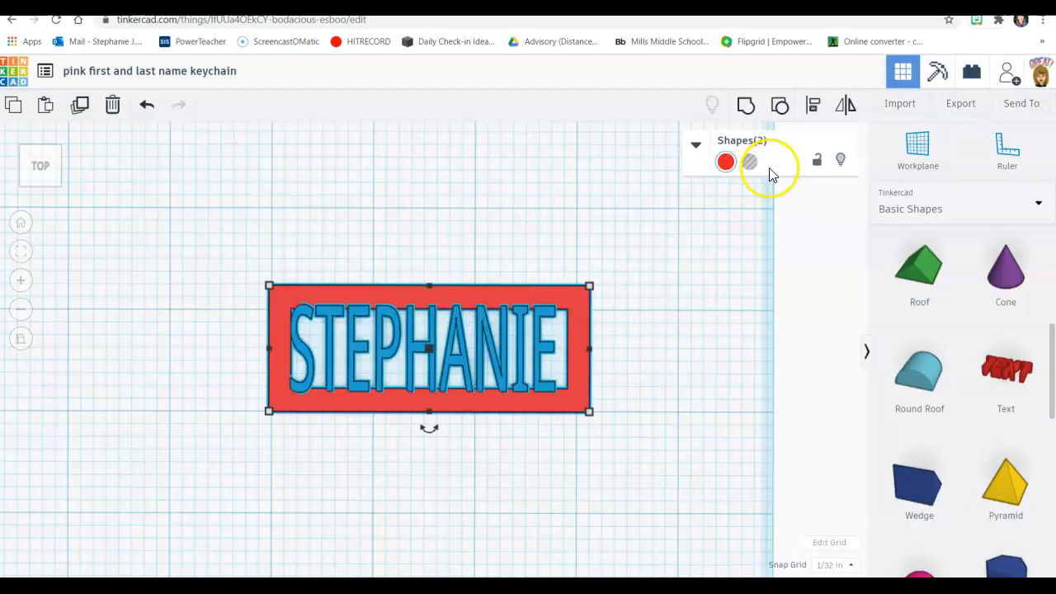
click(813, 105)
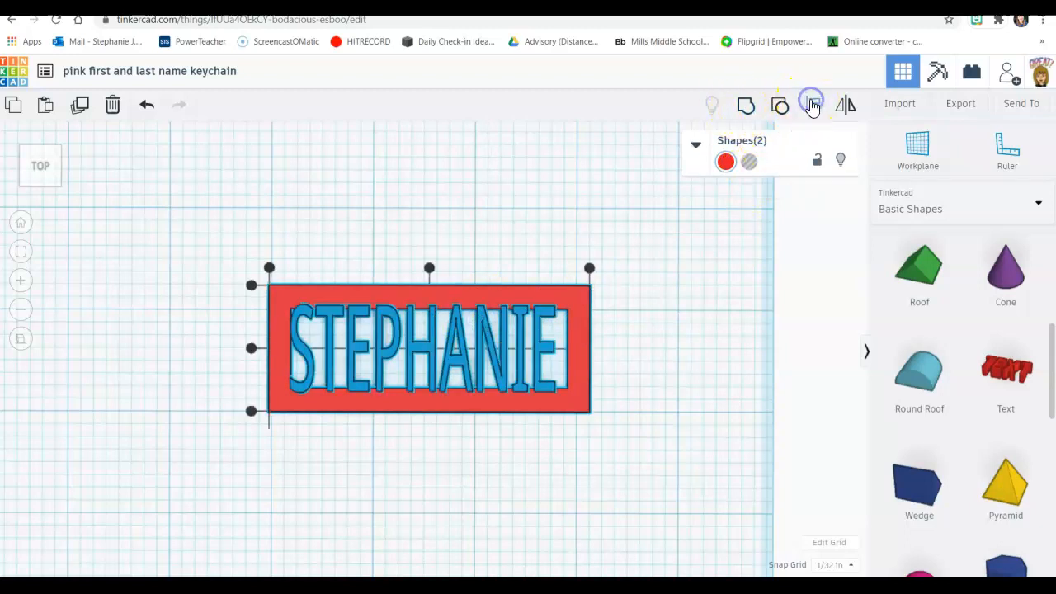
click(252, 350)
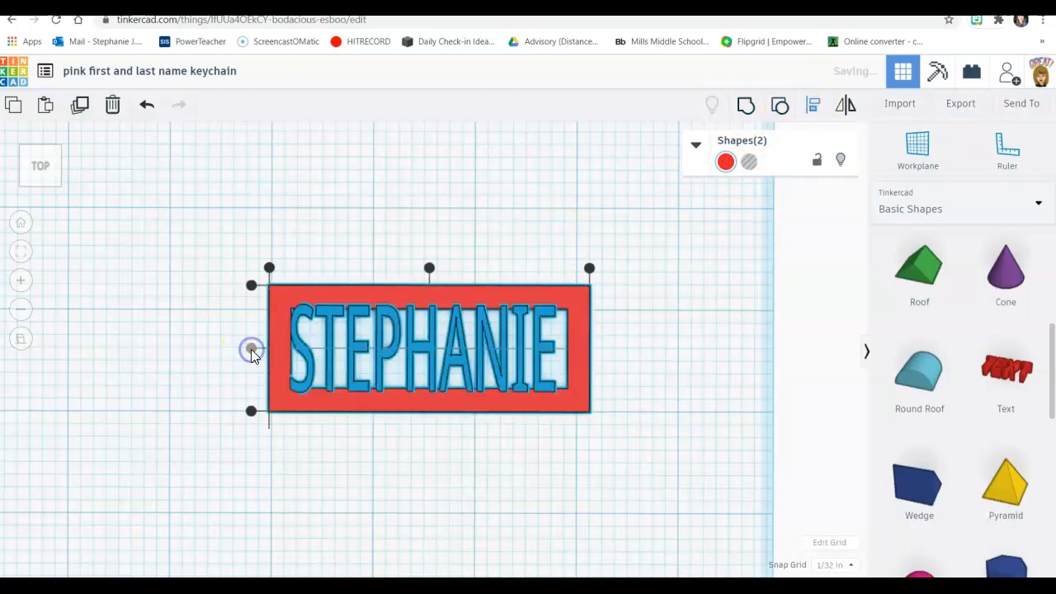
click(430, 269)
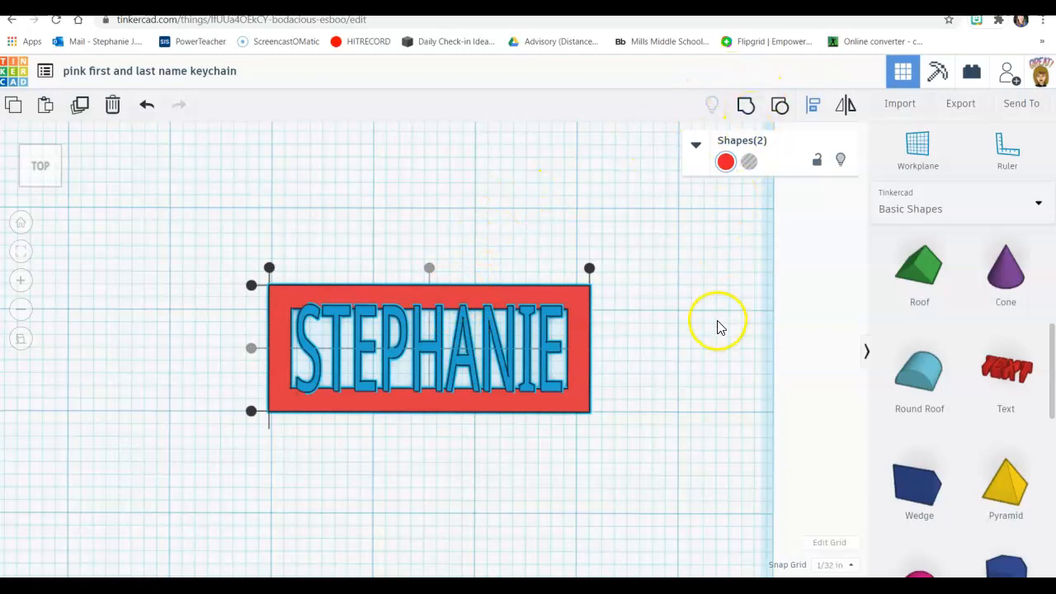
Lower the height of the blue name to ¼ in. so it sits level with the red frame
click(715, 269)
right_drag(716, 269, 767, 226)
click(574, 288)
click(401, 462)
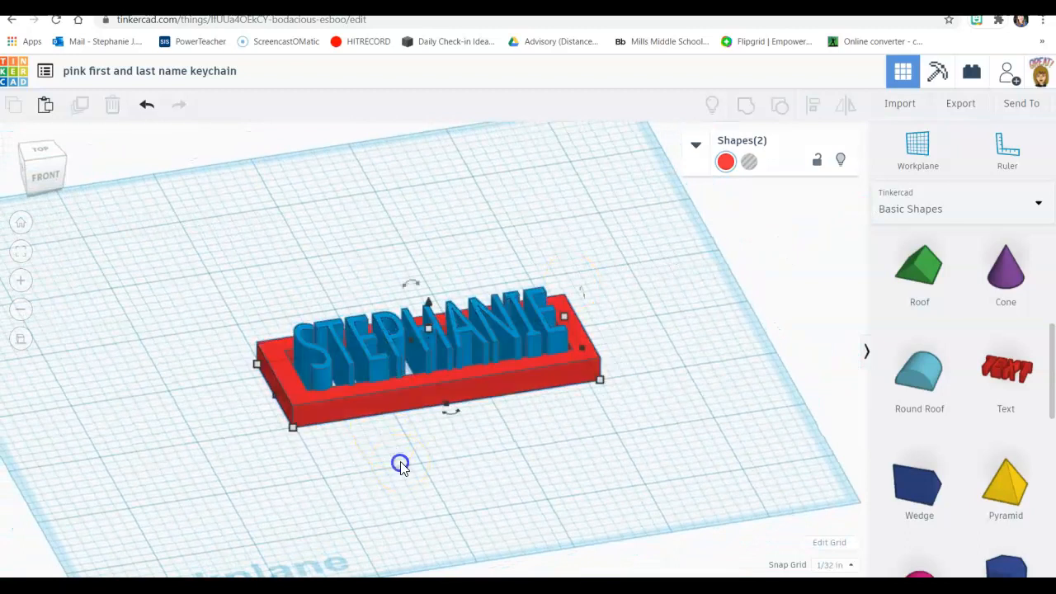
click(311, 377)
right_drag(328, 395, 471, 431)
mouse_move(428, 326)
drag(428, 328, 429, 348)
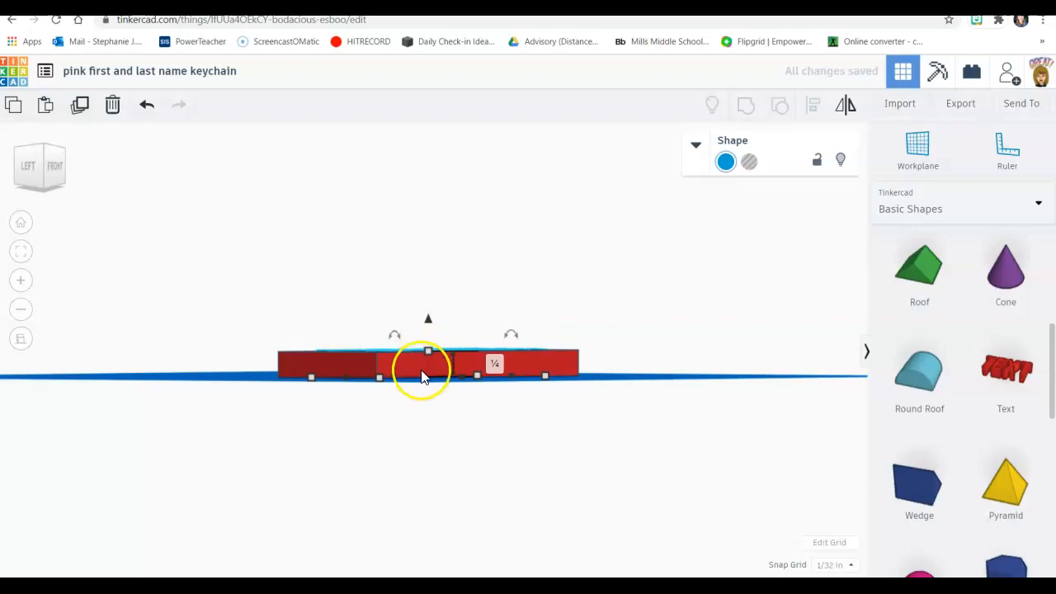
Group the blue name and the red frame into a single shape
right_drag(634, 307, 506, 438)
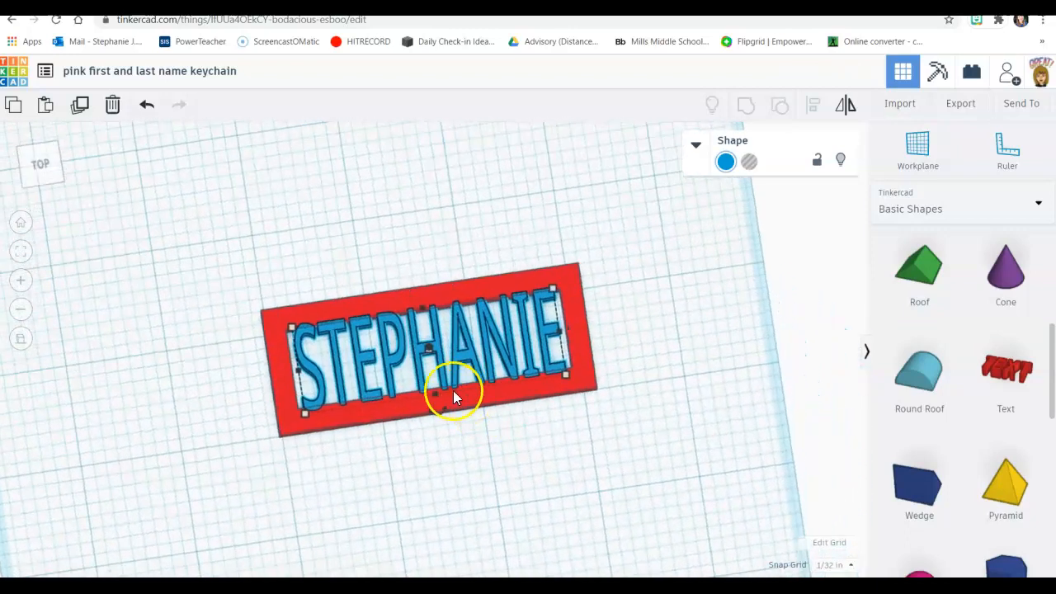
shift+click(585, 380)
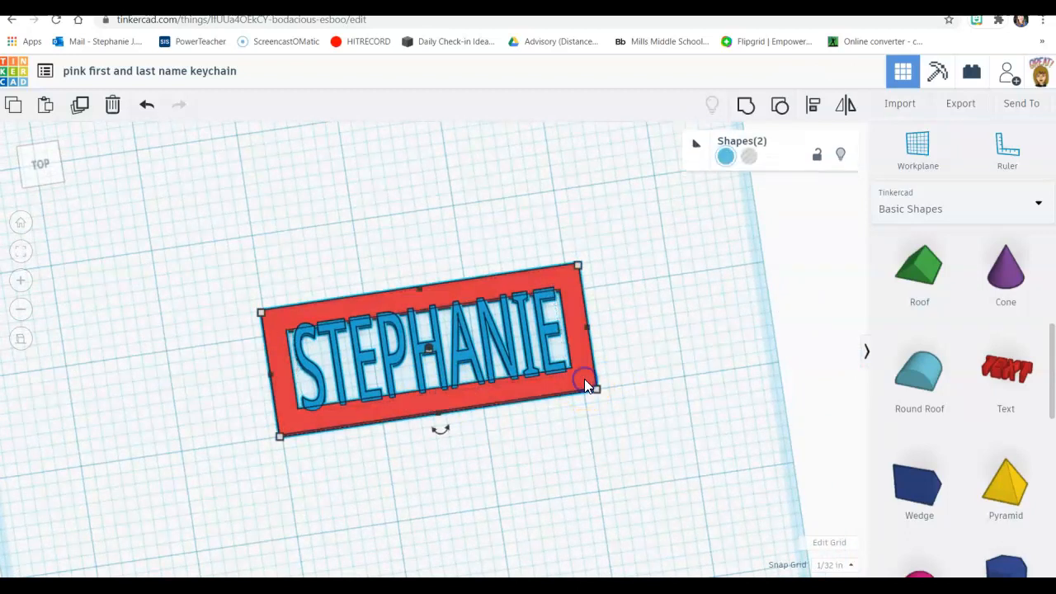
click(745, 105)
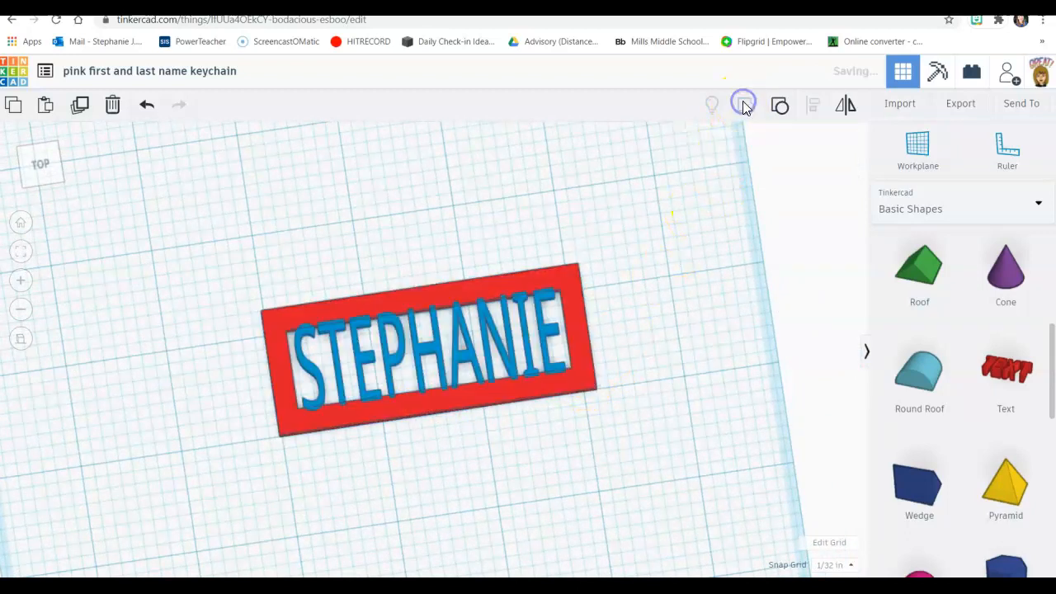
click(636, 407)
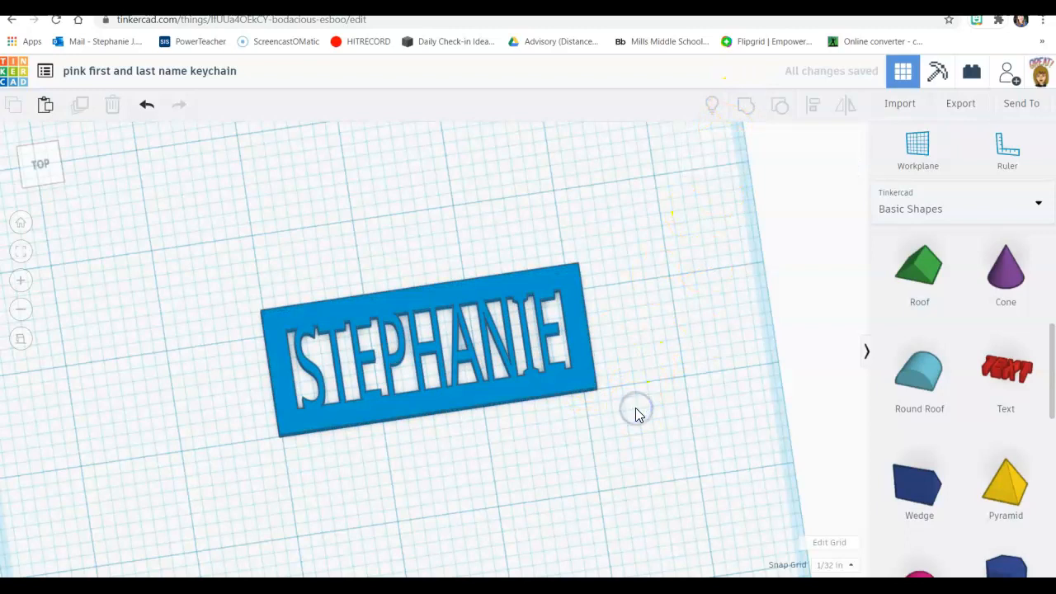
right_drag(637, 387, 637, 406)
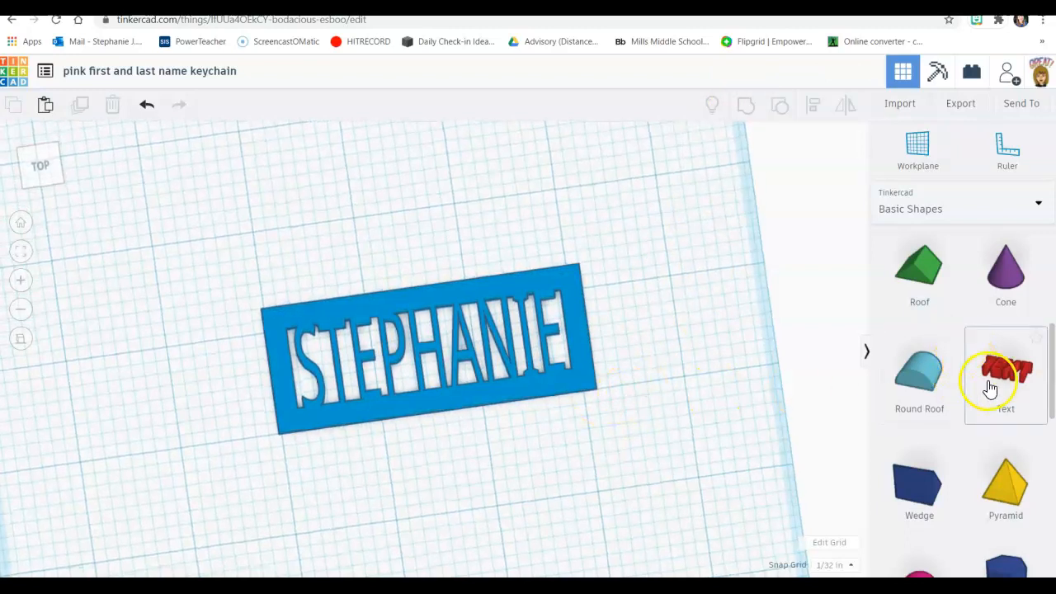
Add a Tube from Basic Shapes overlapping the short edge of the frame before the first letter
scroll(992, 394, down, 3)
scroll(992, 395, down, 3)
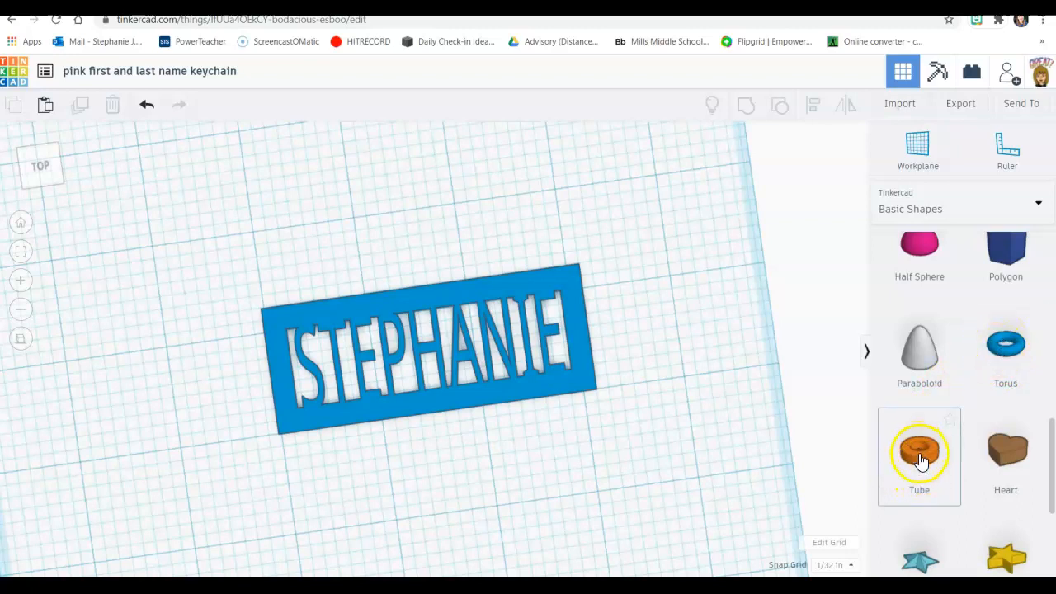
drag(915, 467, 236, 377)
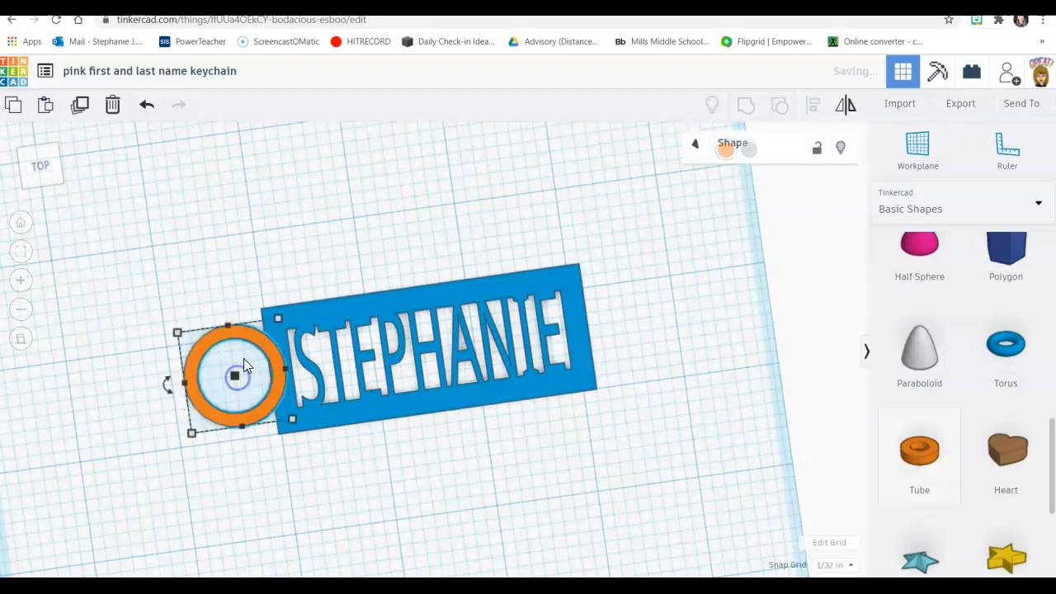
Flatten the tube, raise it about 0.094 in. above the workplane and inspect it against the frame from the side
right_drag(401, 448, 427, 360)
drag(247, 364, 243, 383)
click(259, 413)
click(250, 433)
right_drag(275, 452, 277, 419)
drag(245, 338, 248, 326)
scroll(261, 377, up, 4)
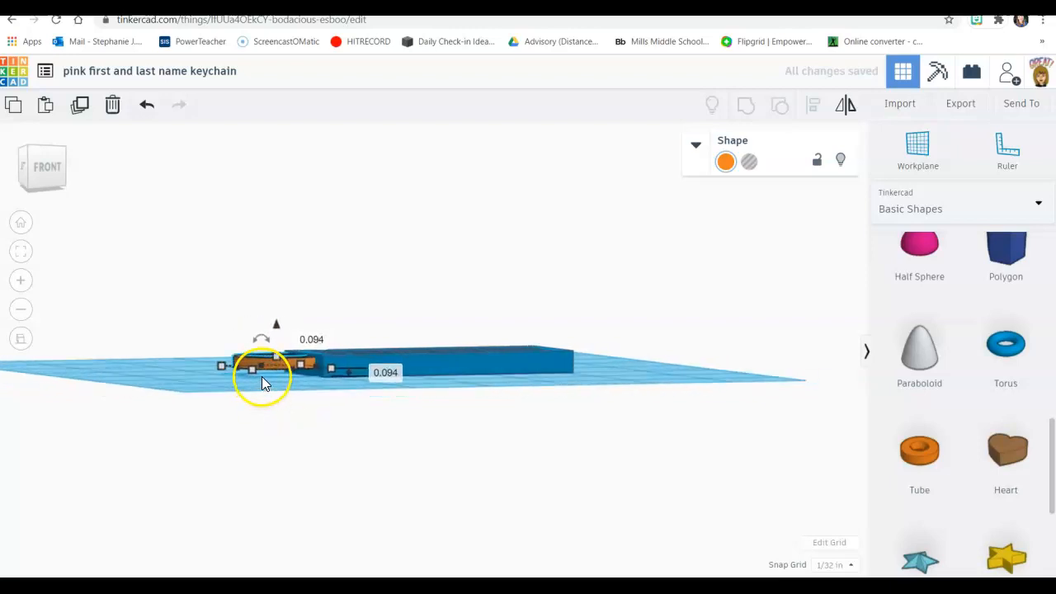
scroll(165, 382, up, 2)
scroll(165, 382, up, 2)
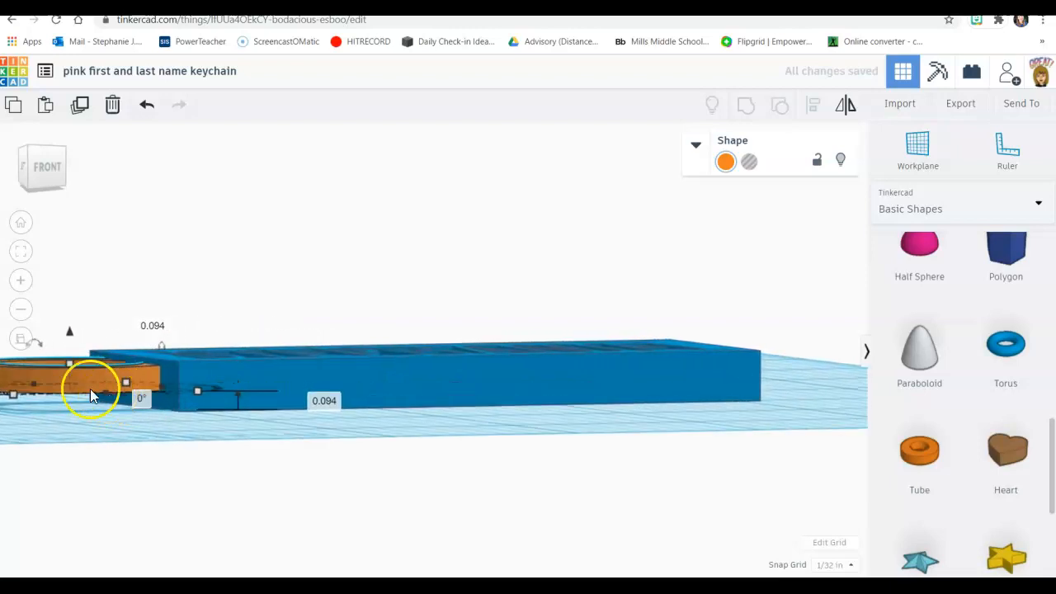
right_drag(36, 426, 157, 418)
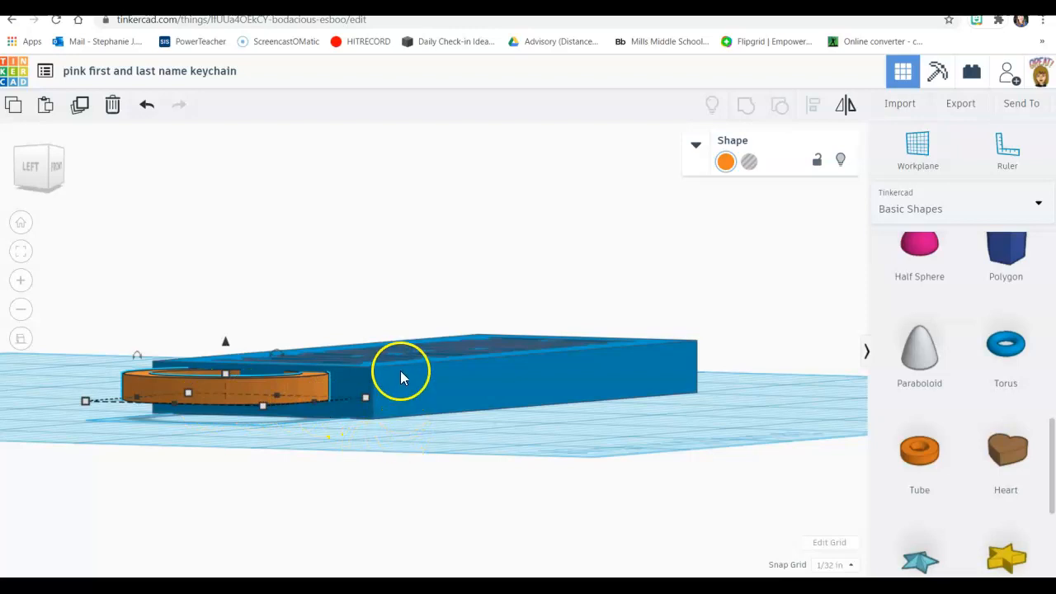
Drop the tube onto the workplane and set its height to ¼ in
click(251, 385)
key(d)
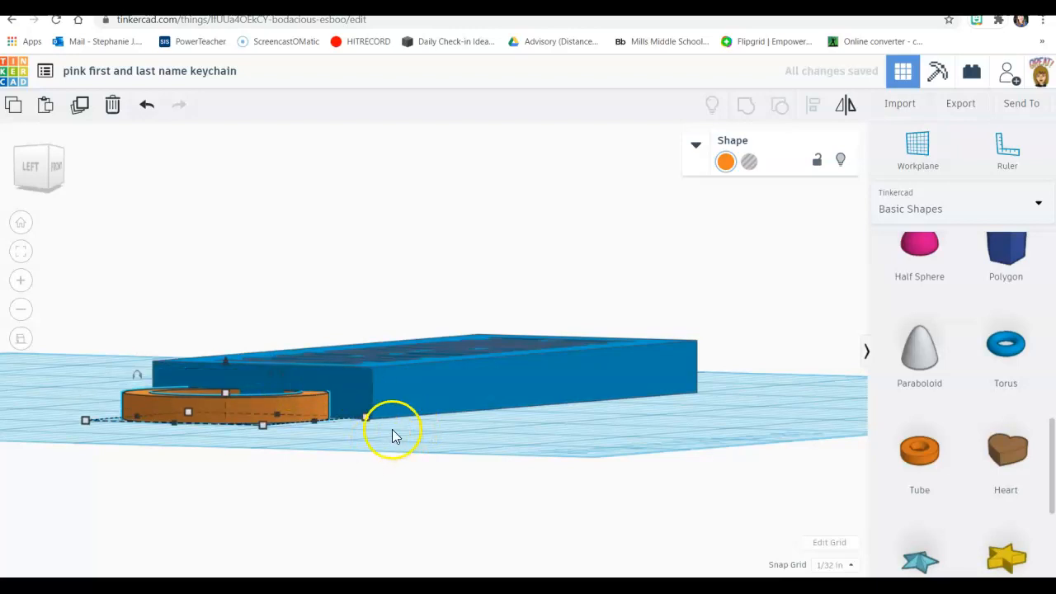
drag(227, 396, 228, 374)
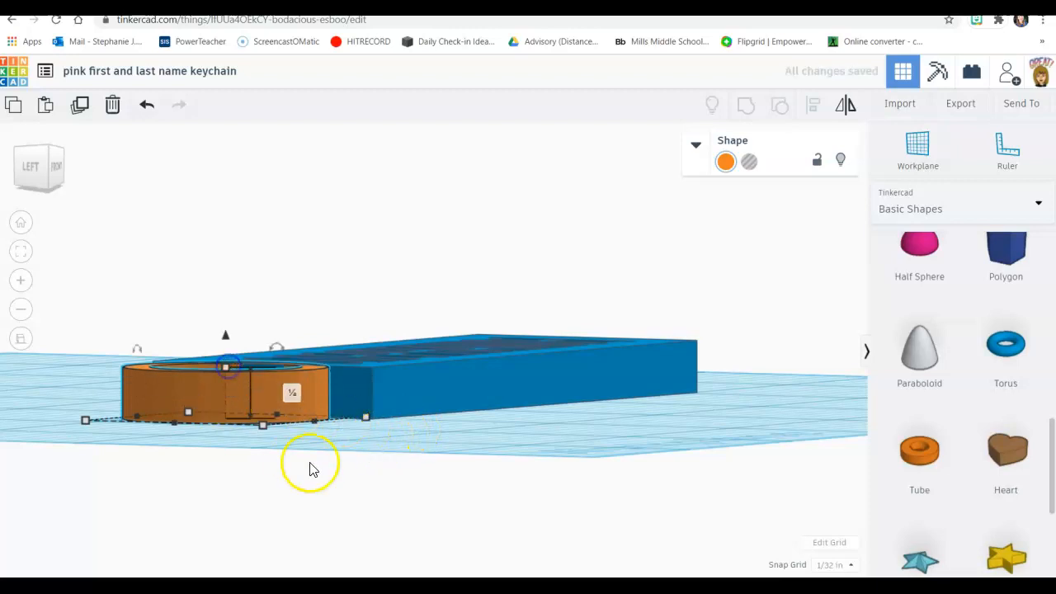
Align the tube and the nameplate on their centers crosswise, keeping the tube at the plate's end
right_drag(519, 434, 349, 536)
scroll(331, 511, up, 2)
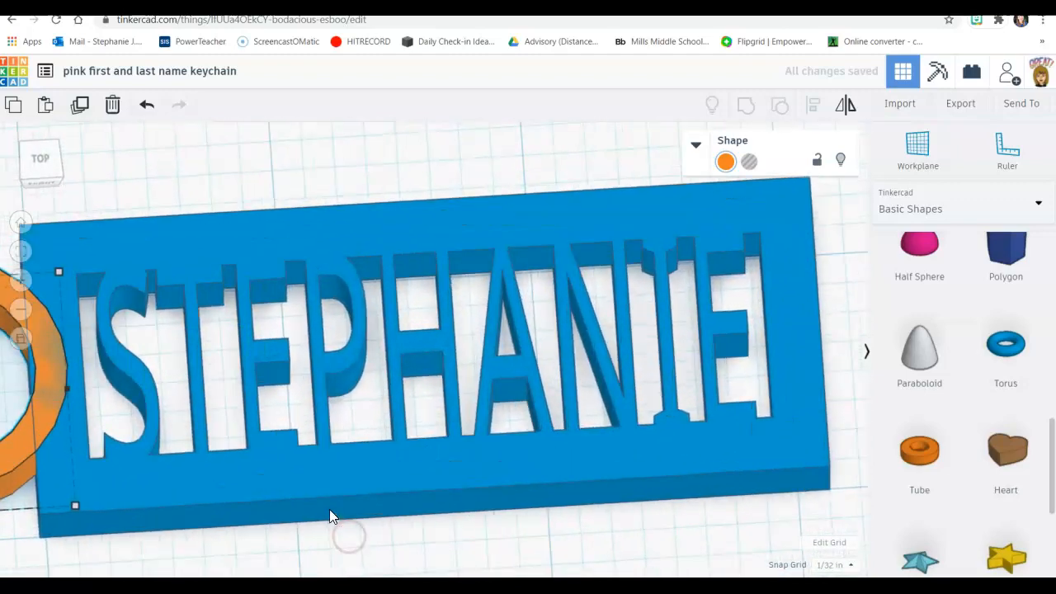
scroll(330, 511, down, 3)
right_drag(269, 496, 245, 536)
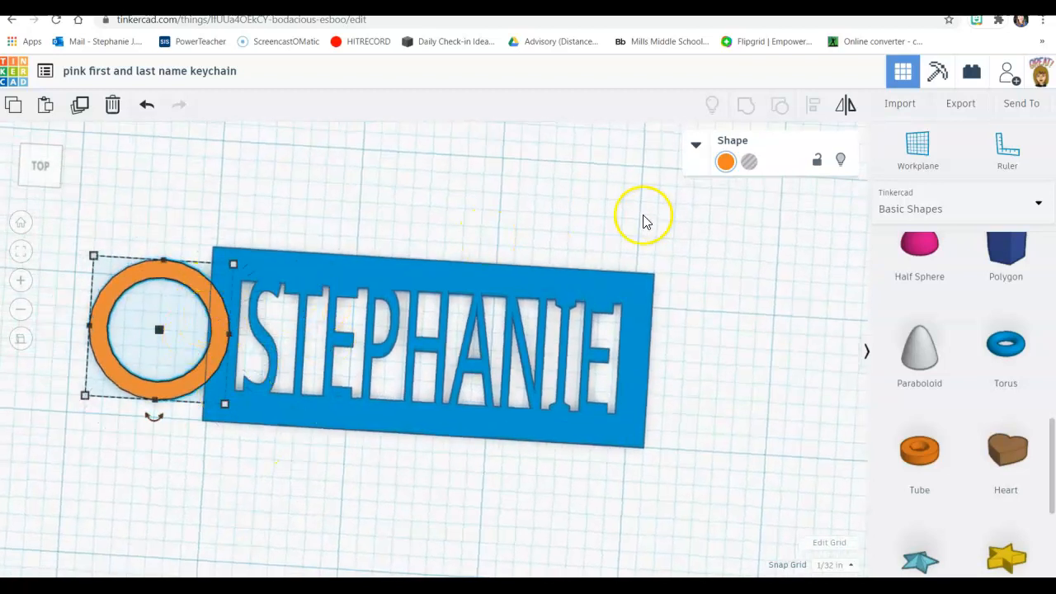
shift+click(407, 282)
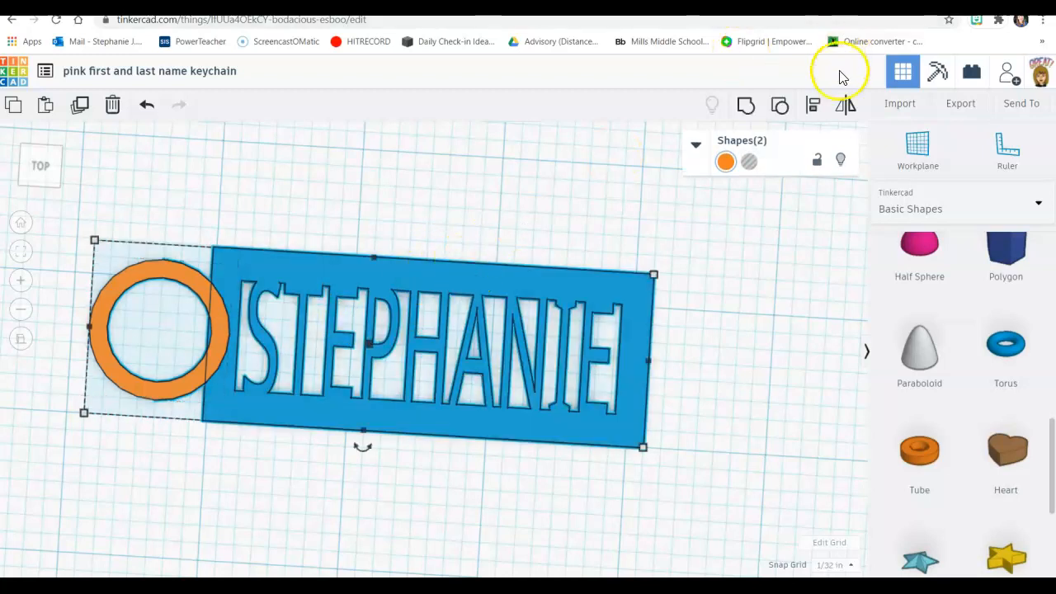
click(812, 114)
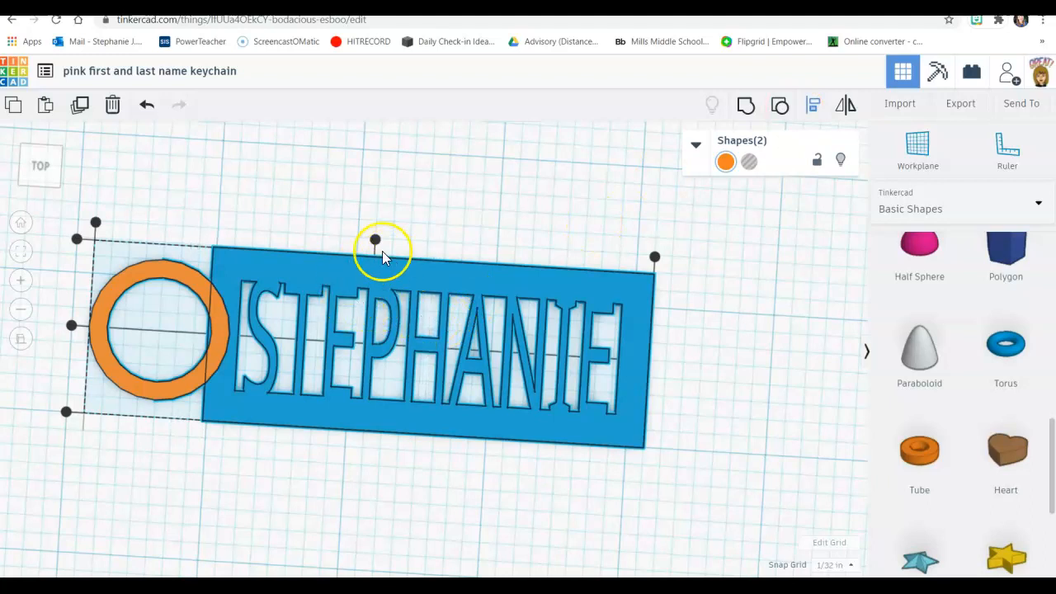
click(68, 324)
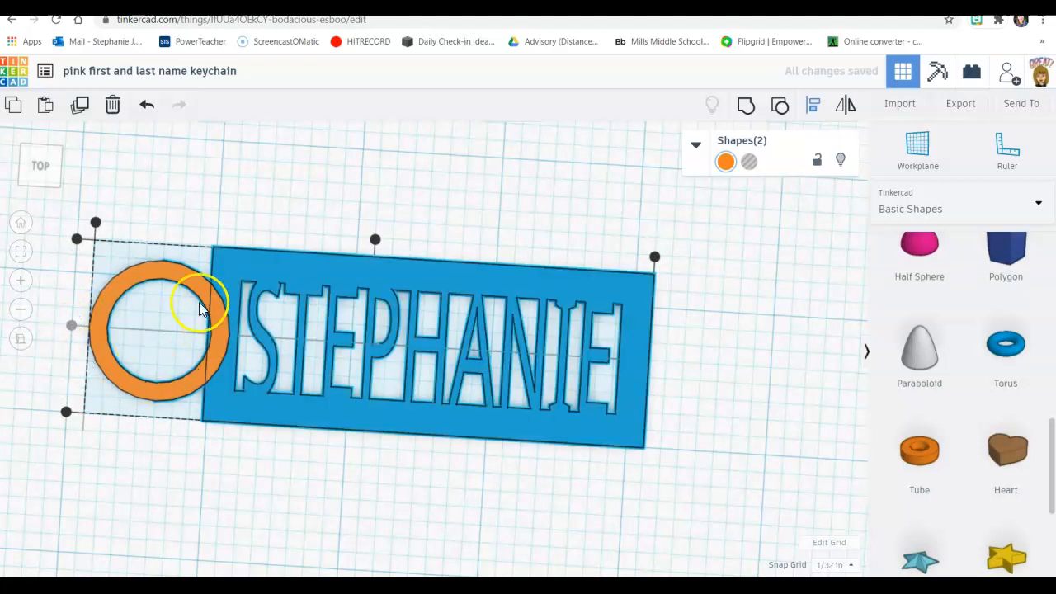
click(260, 473)
Group the tube with the nameplate into one keychain
drag(673, 513, 76, 210)
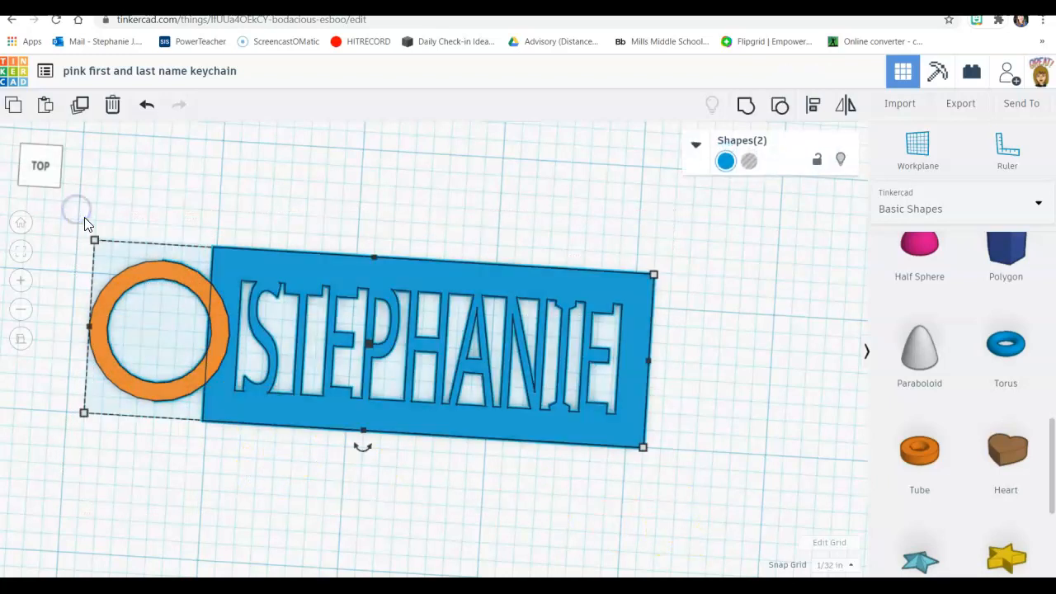
click(747, 106)
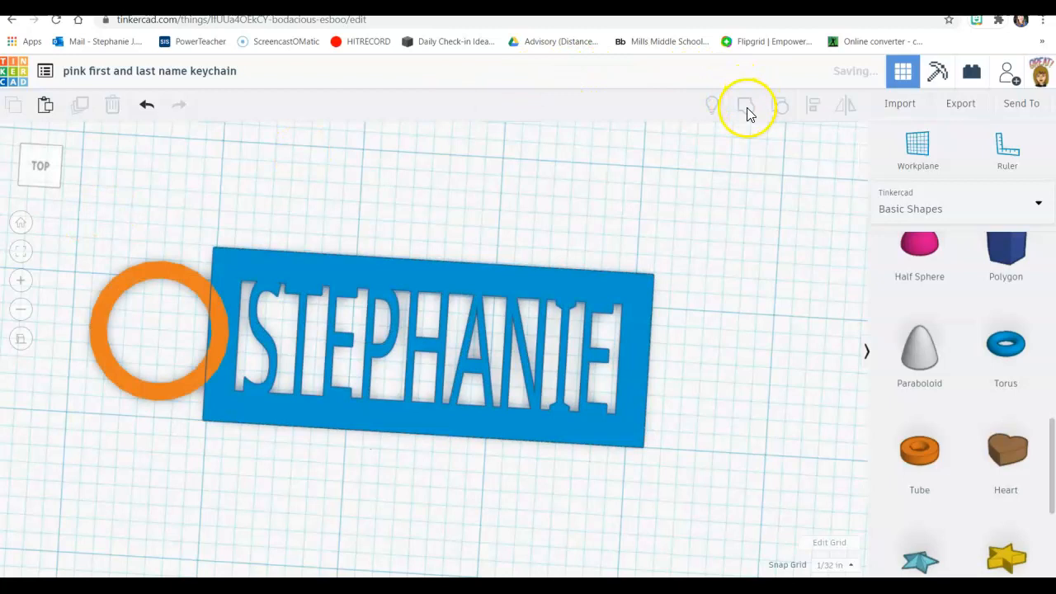
click(530, 170)
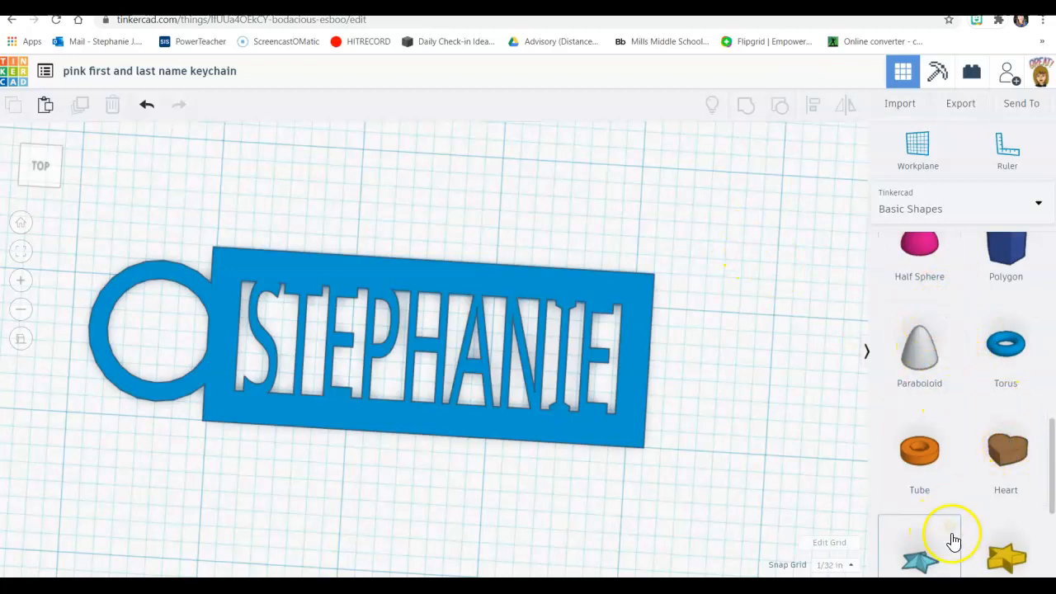
Add a five-pointed faceted star beside the keychain and shrink it to about 0.434 by 0.389 in
drag(918, 566, 679, 306)
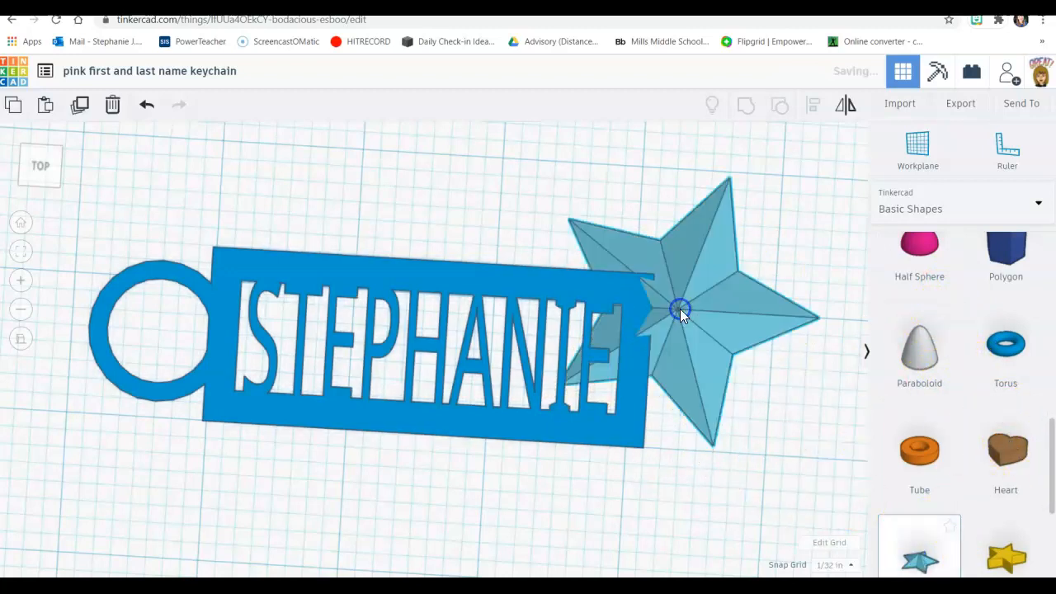
drag(809, 452, 630, 228)
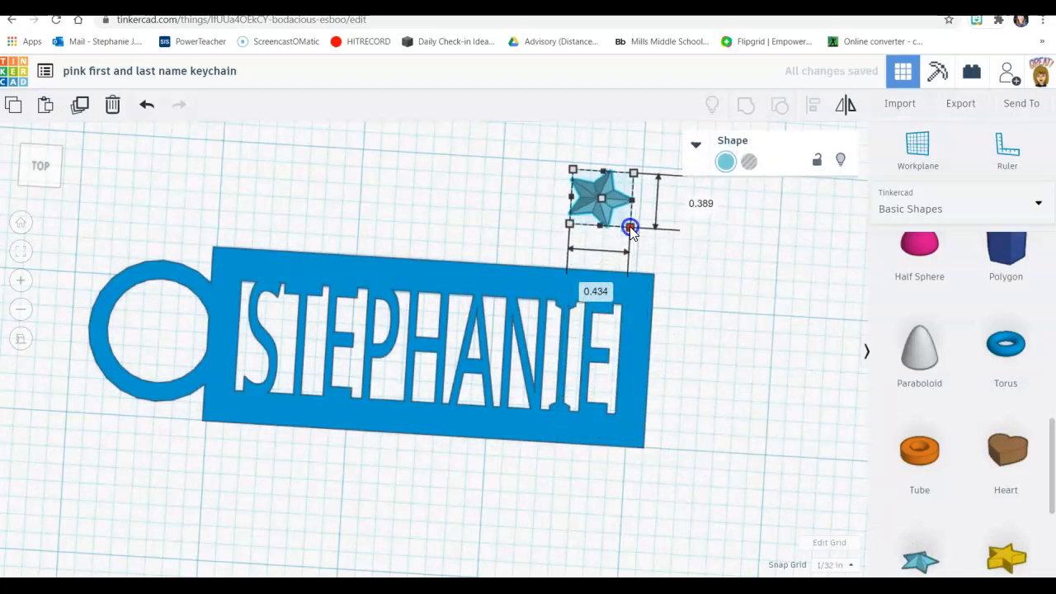
Flatten the star and raise it just above the level of the keychain's top face
right_drag(719, 276, 547, 166)
mouse_move(656, 360)
mouse_down()
mouse_move(656, 388)
mouse_move(652, 347)
mouse_up()
drag(654, 397, 642, 332)
right_drag(667, 413, 594, 377)
drag(607, 312, 607, 313)
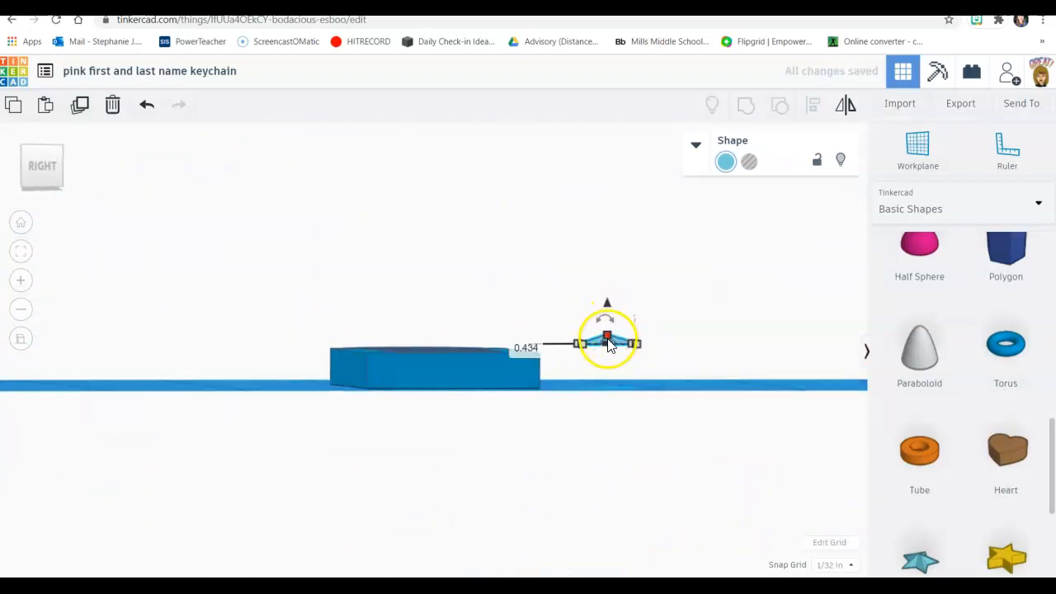
Move the star over the frame above the last two letters and lower it to ¼ in. above the workplane
drag(630, 354, 516, 349)
mouse_move(594, 328)
right_down()
mouse_move(770, 458)
mouse_move(715, 392)
mouse_move(630, 328)
mouse_move(589, 324)
right_up()
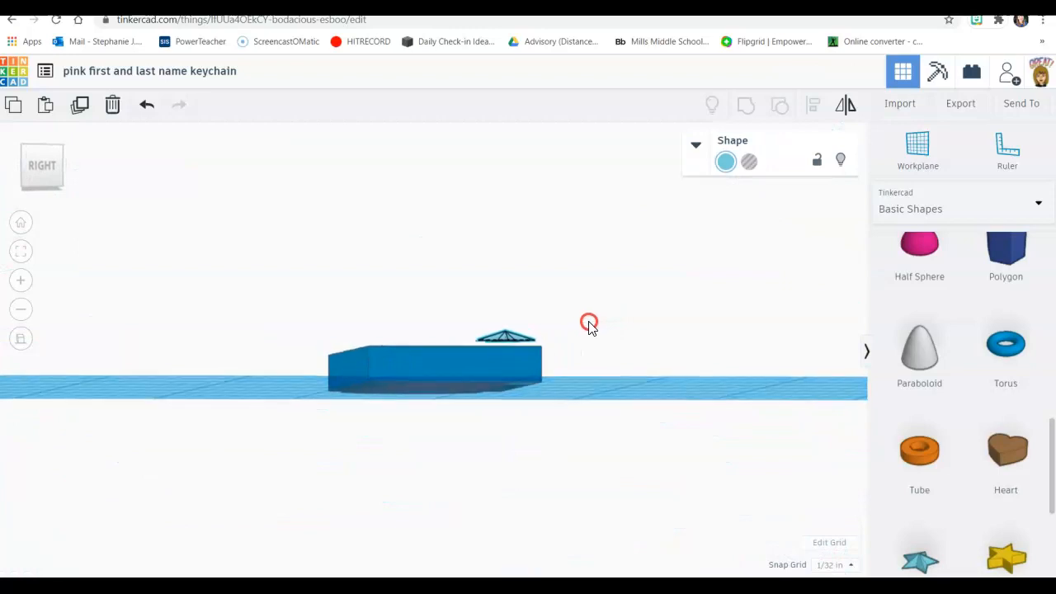
click(505, 337)
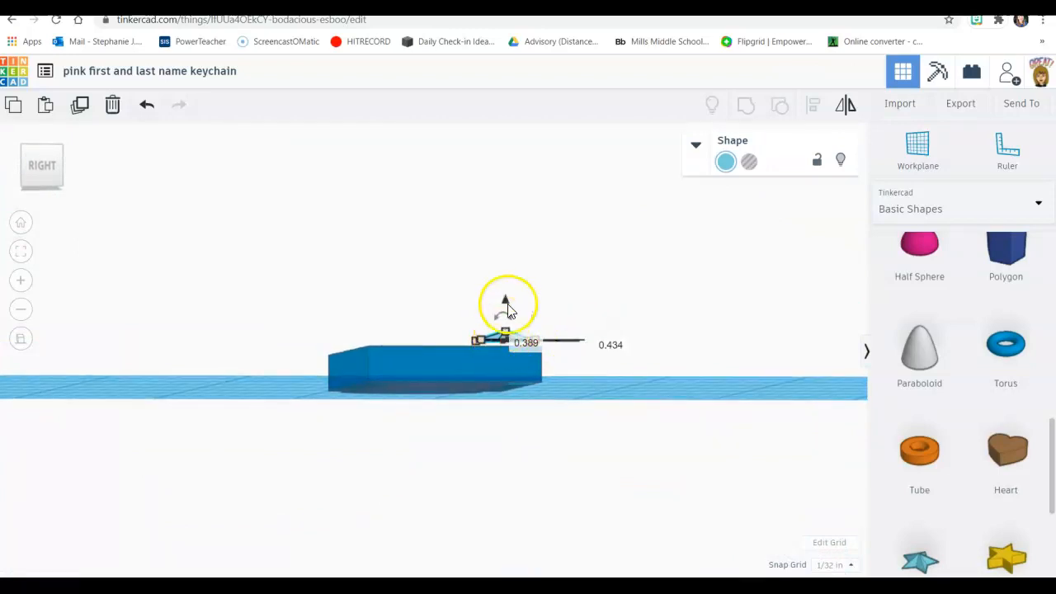
click(614, 364)
mouse_move(613, 363)
right_down()
mouse_move(580, 356)
mouse_move(603, 357)
right_up()
click(493, 345)
drag(484, 307, 486, 316)
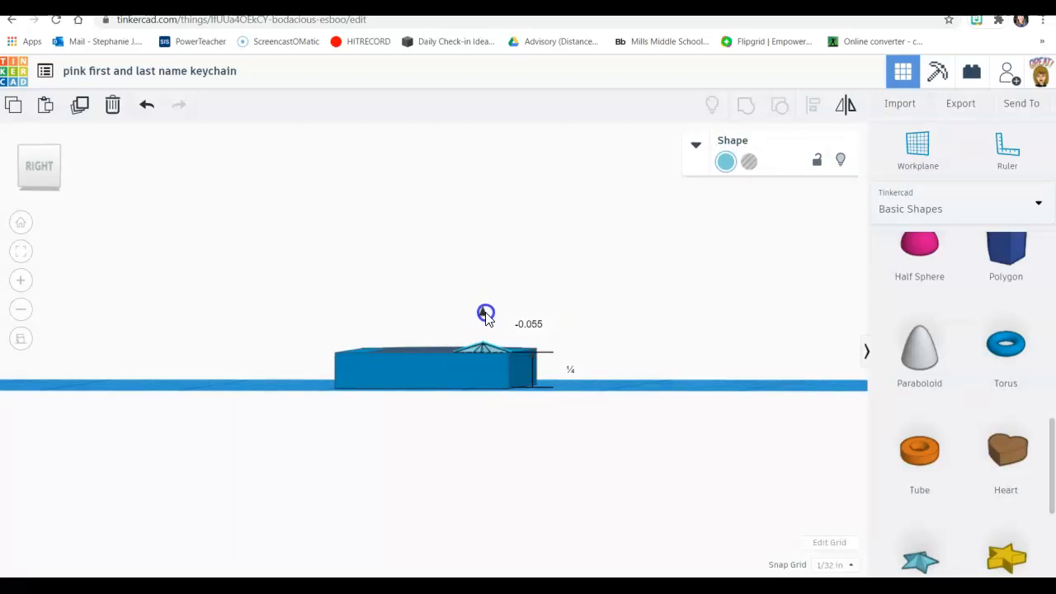
Group the star with the keychain into one shape
right_drag(519, 391, 761, 563)
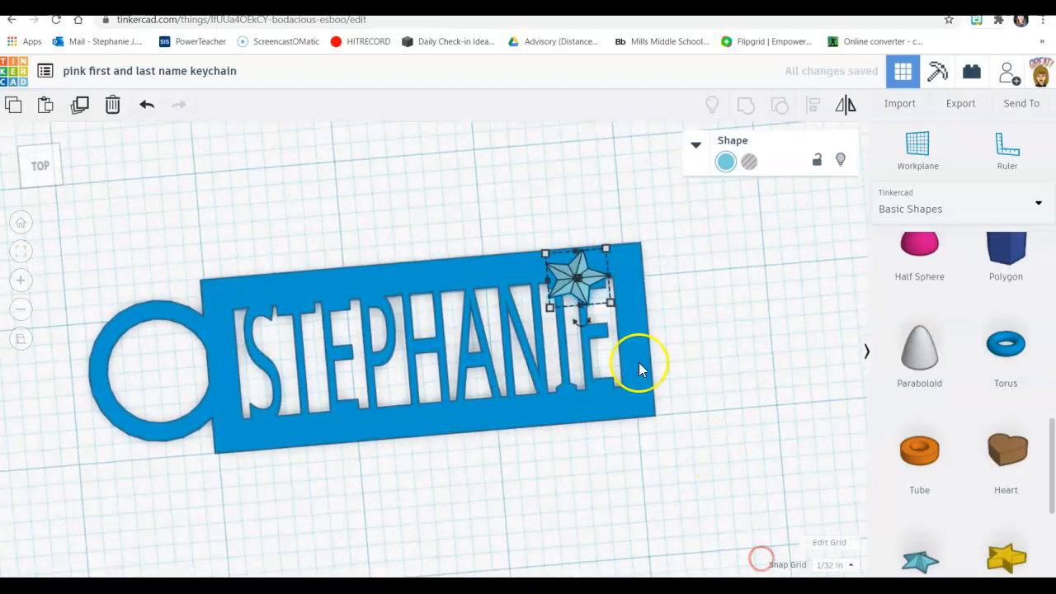
shift+click(628, 273)
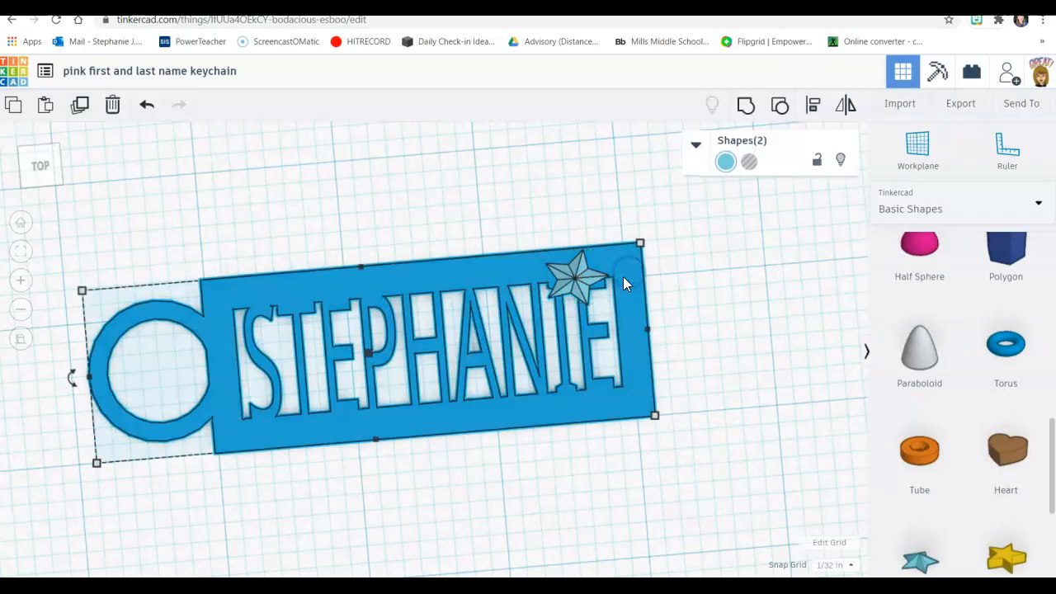
click(746, 106)
click(726, 319)
mouse_move(725, 297)
right_down()
mouse_move(708, 212)
mouse_move(717, 177)
mouse_move(707, 306)
right_up()
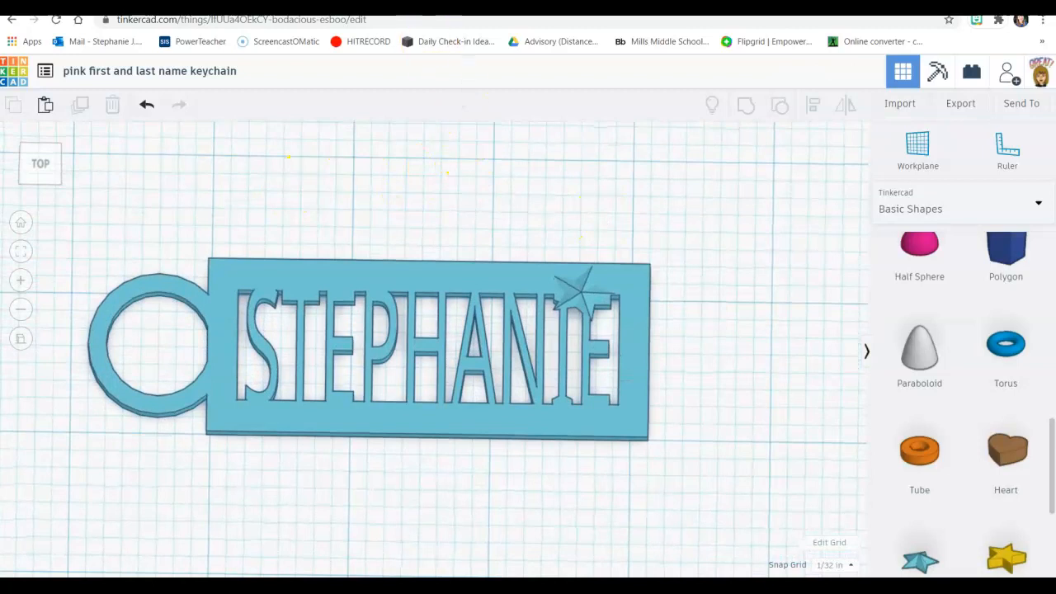